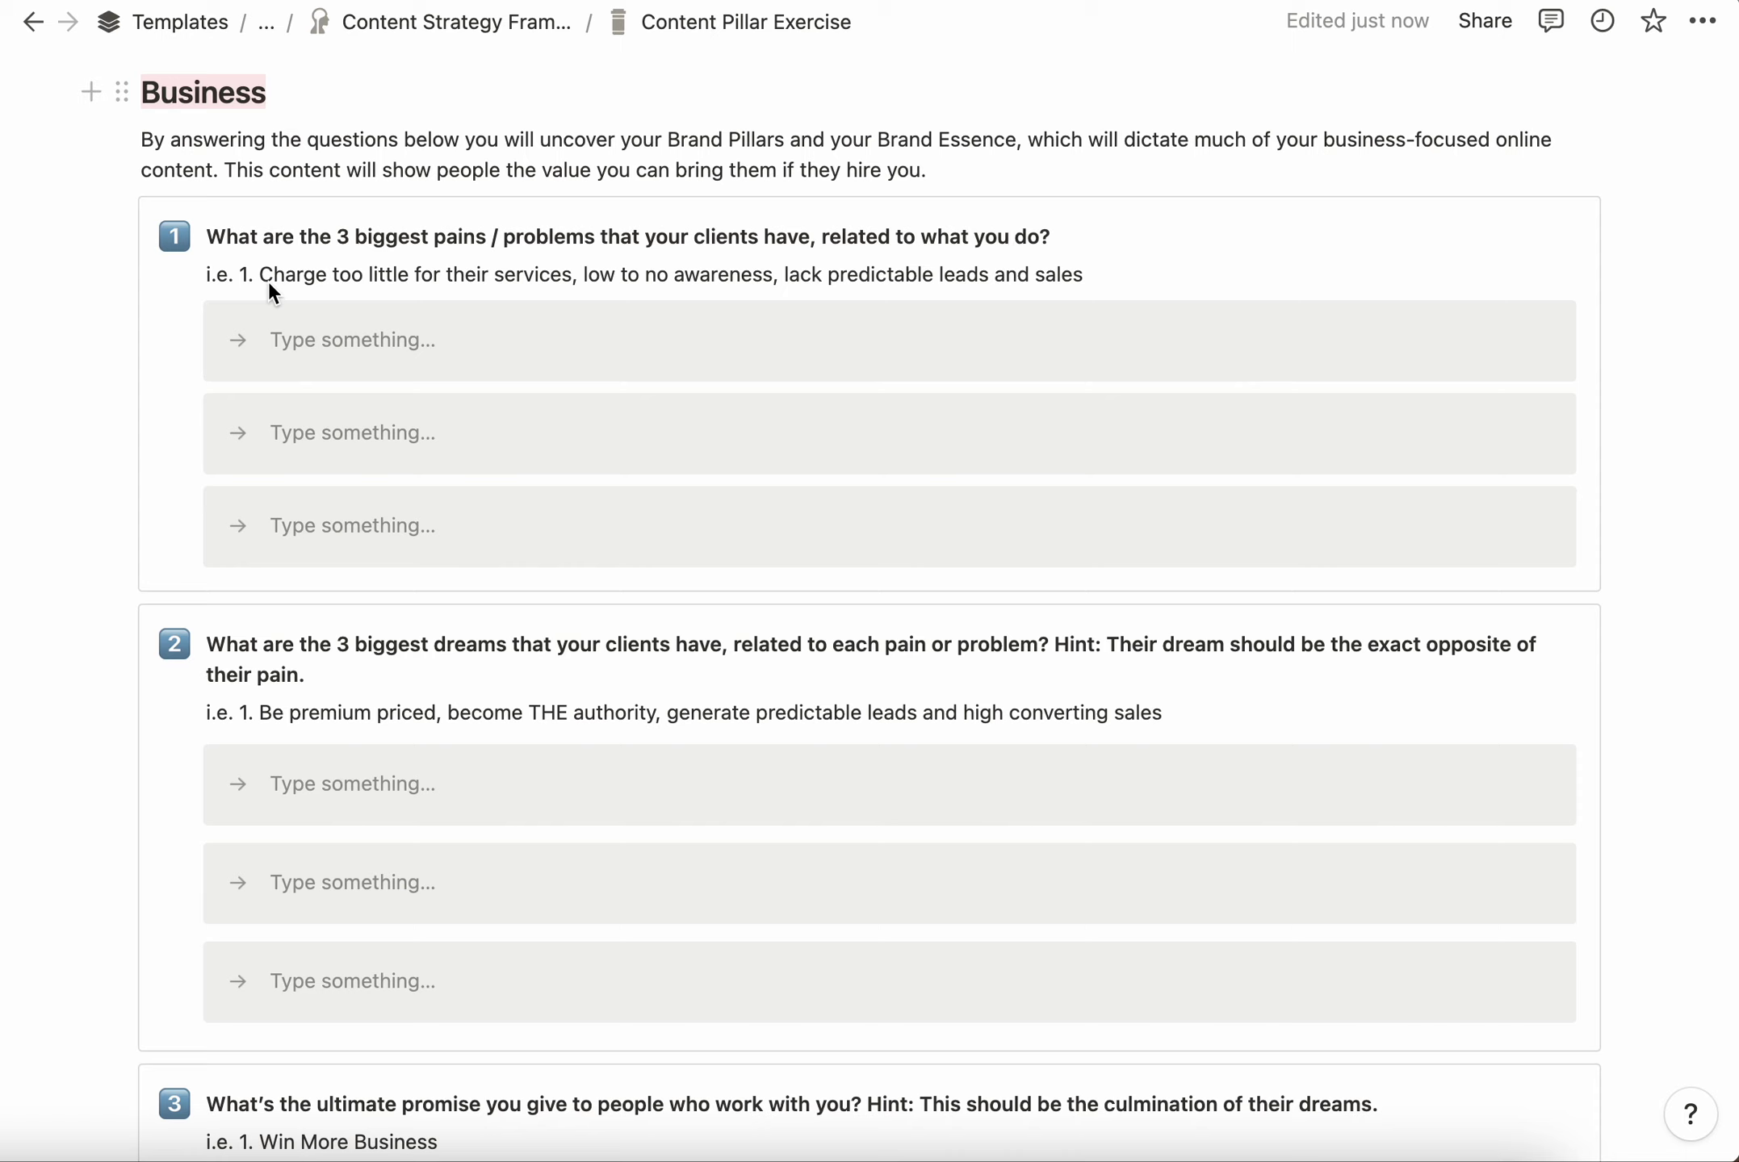
Step: Enter the three client pains: 'Charging too little for their services', 'Low to no awareness of their brand', 'Lack predictable leads and sales'
{"action": "left_click", "coordinate": [299, 339]}
{"action": "type", "text": "C"}
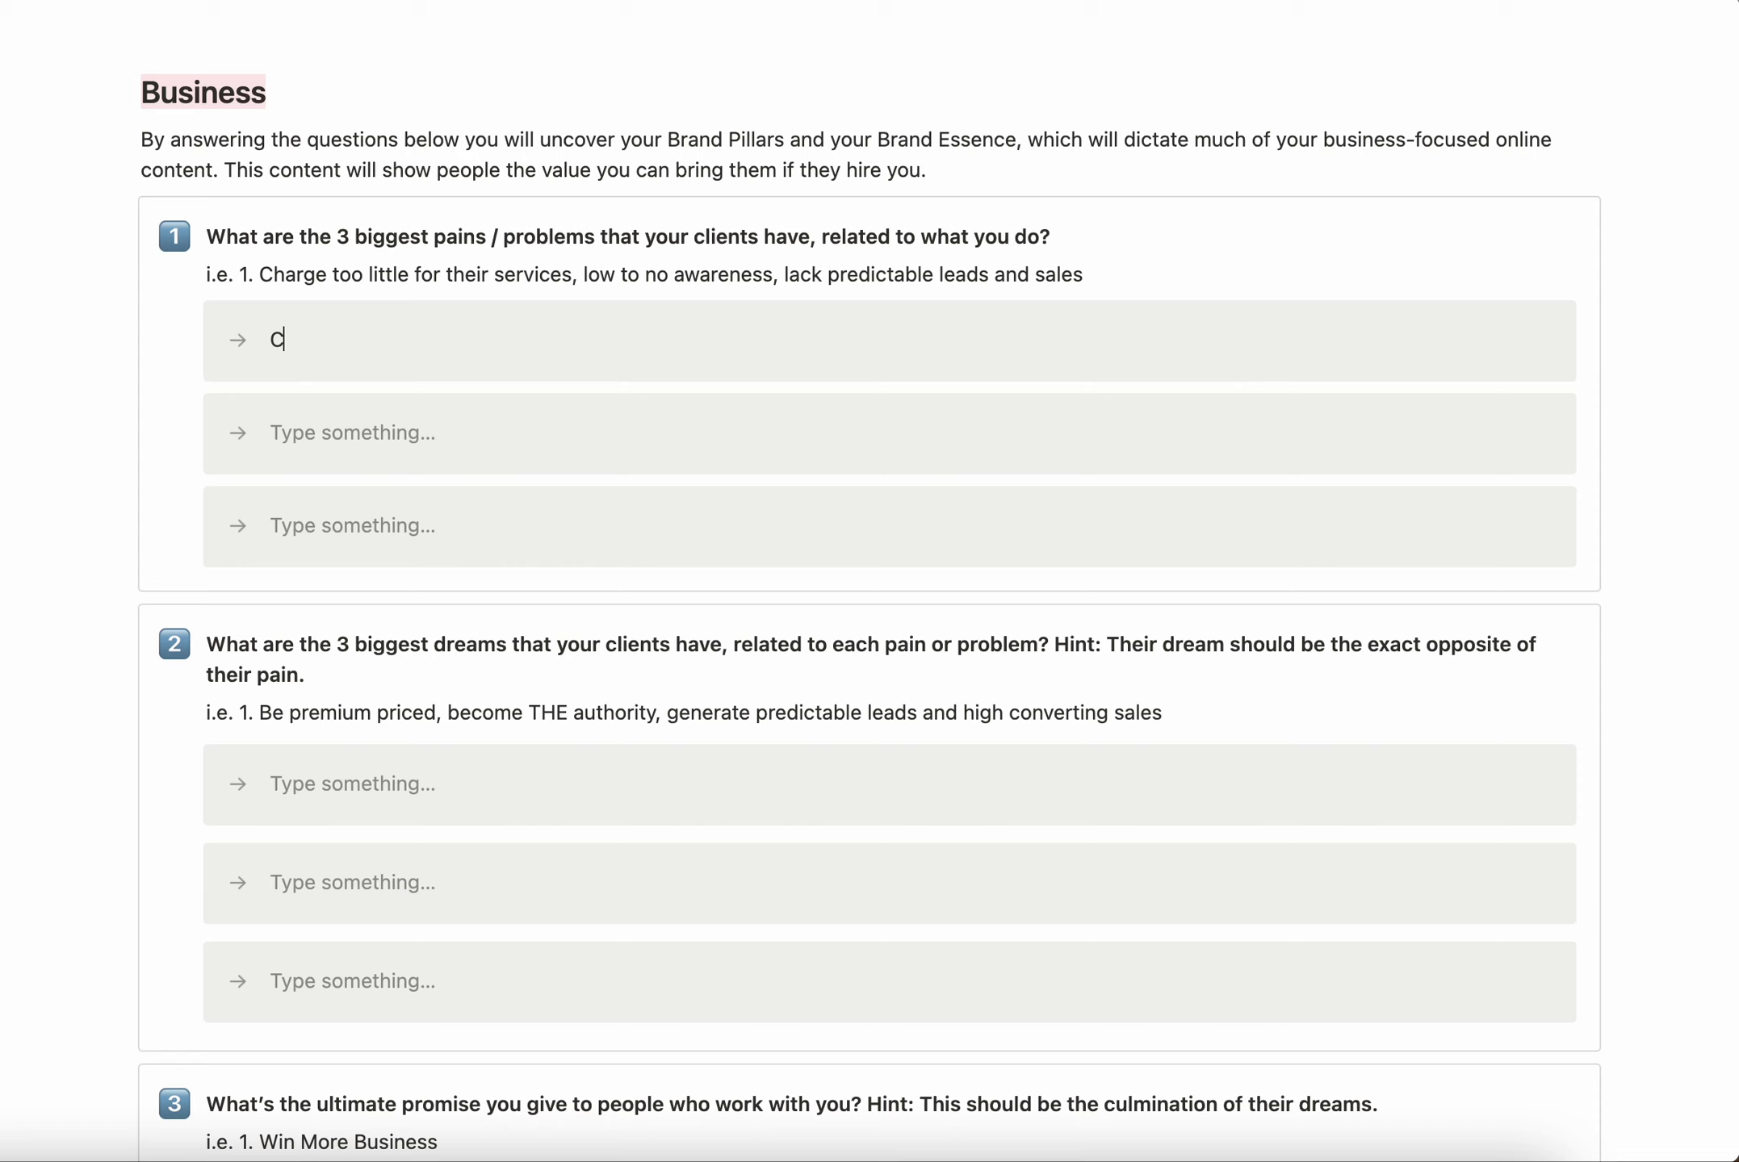
{"action": "type", "text": "harging too little for their serv"}
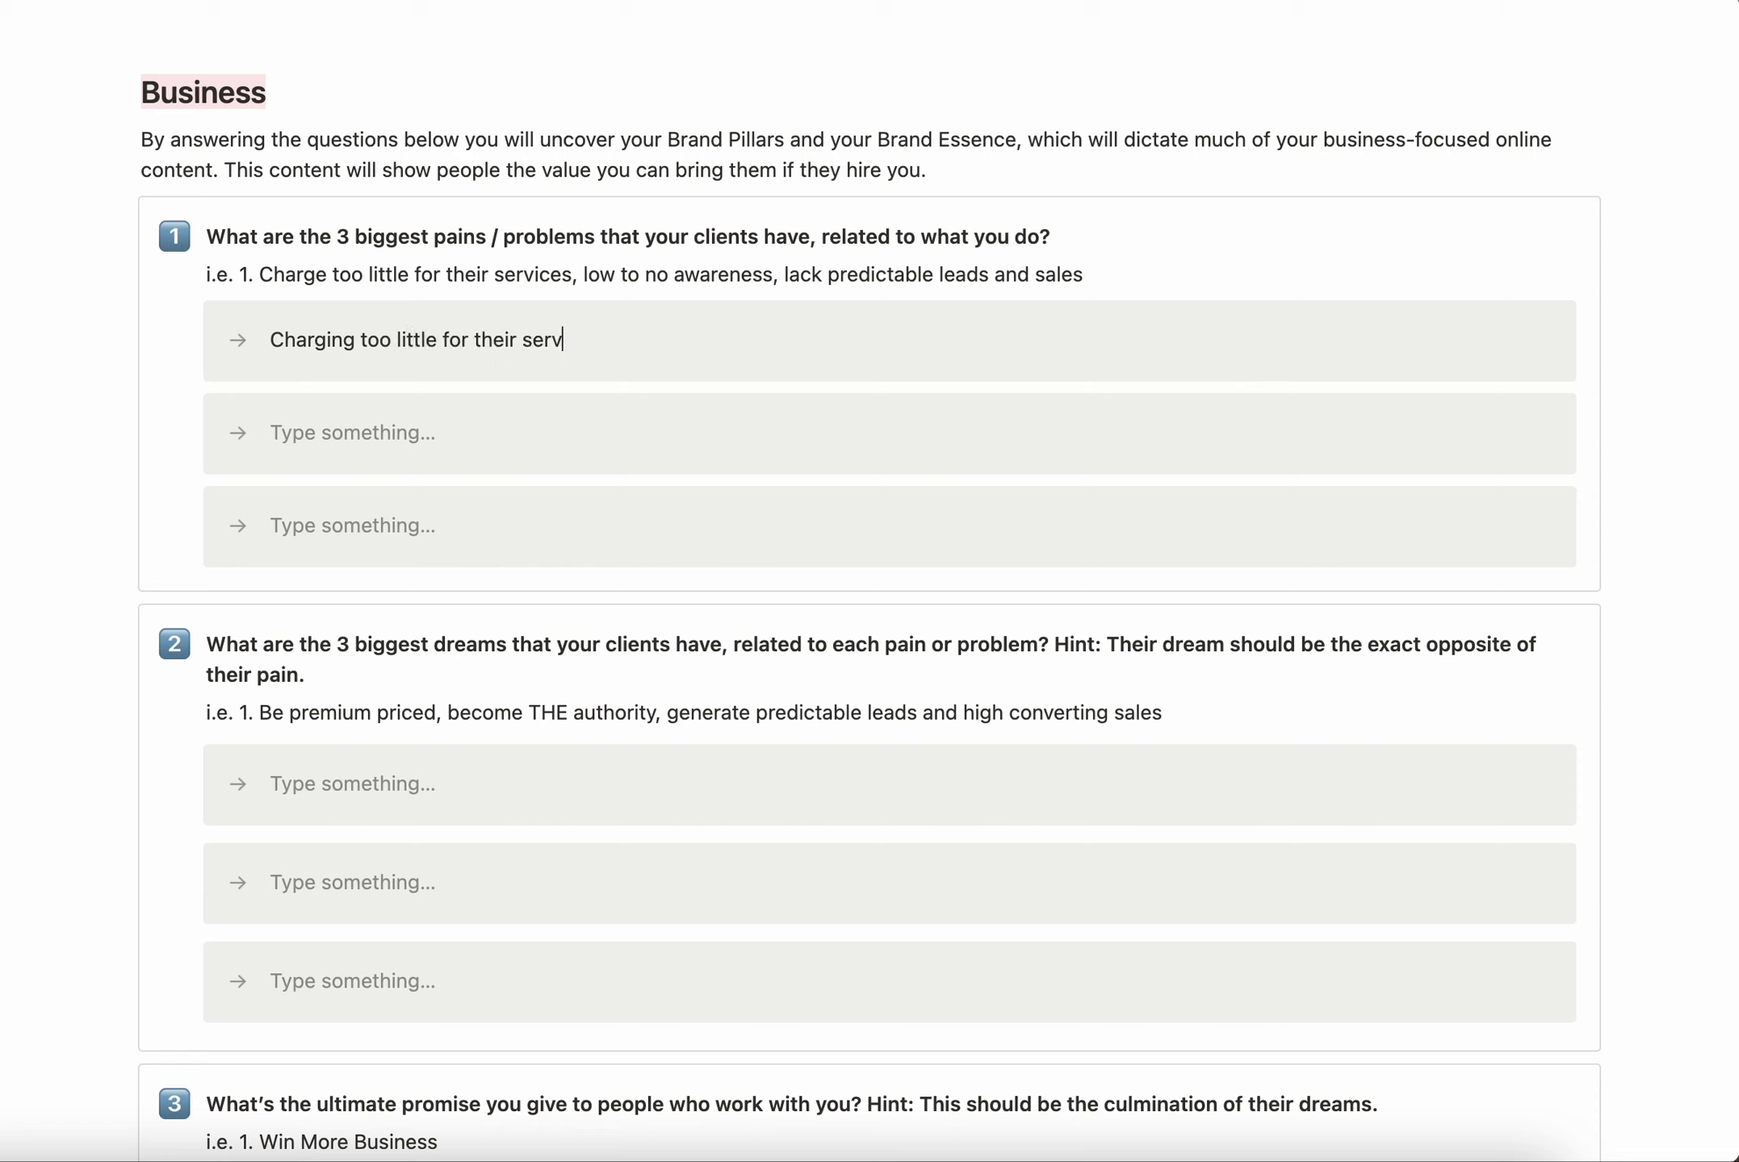
{"action": "type", "text": "ices"}
{"action": "left_click", "coordinate": [365, 438]}
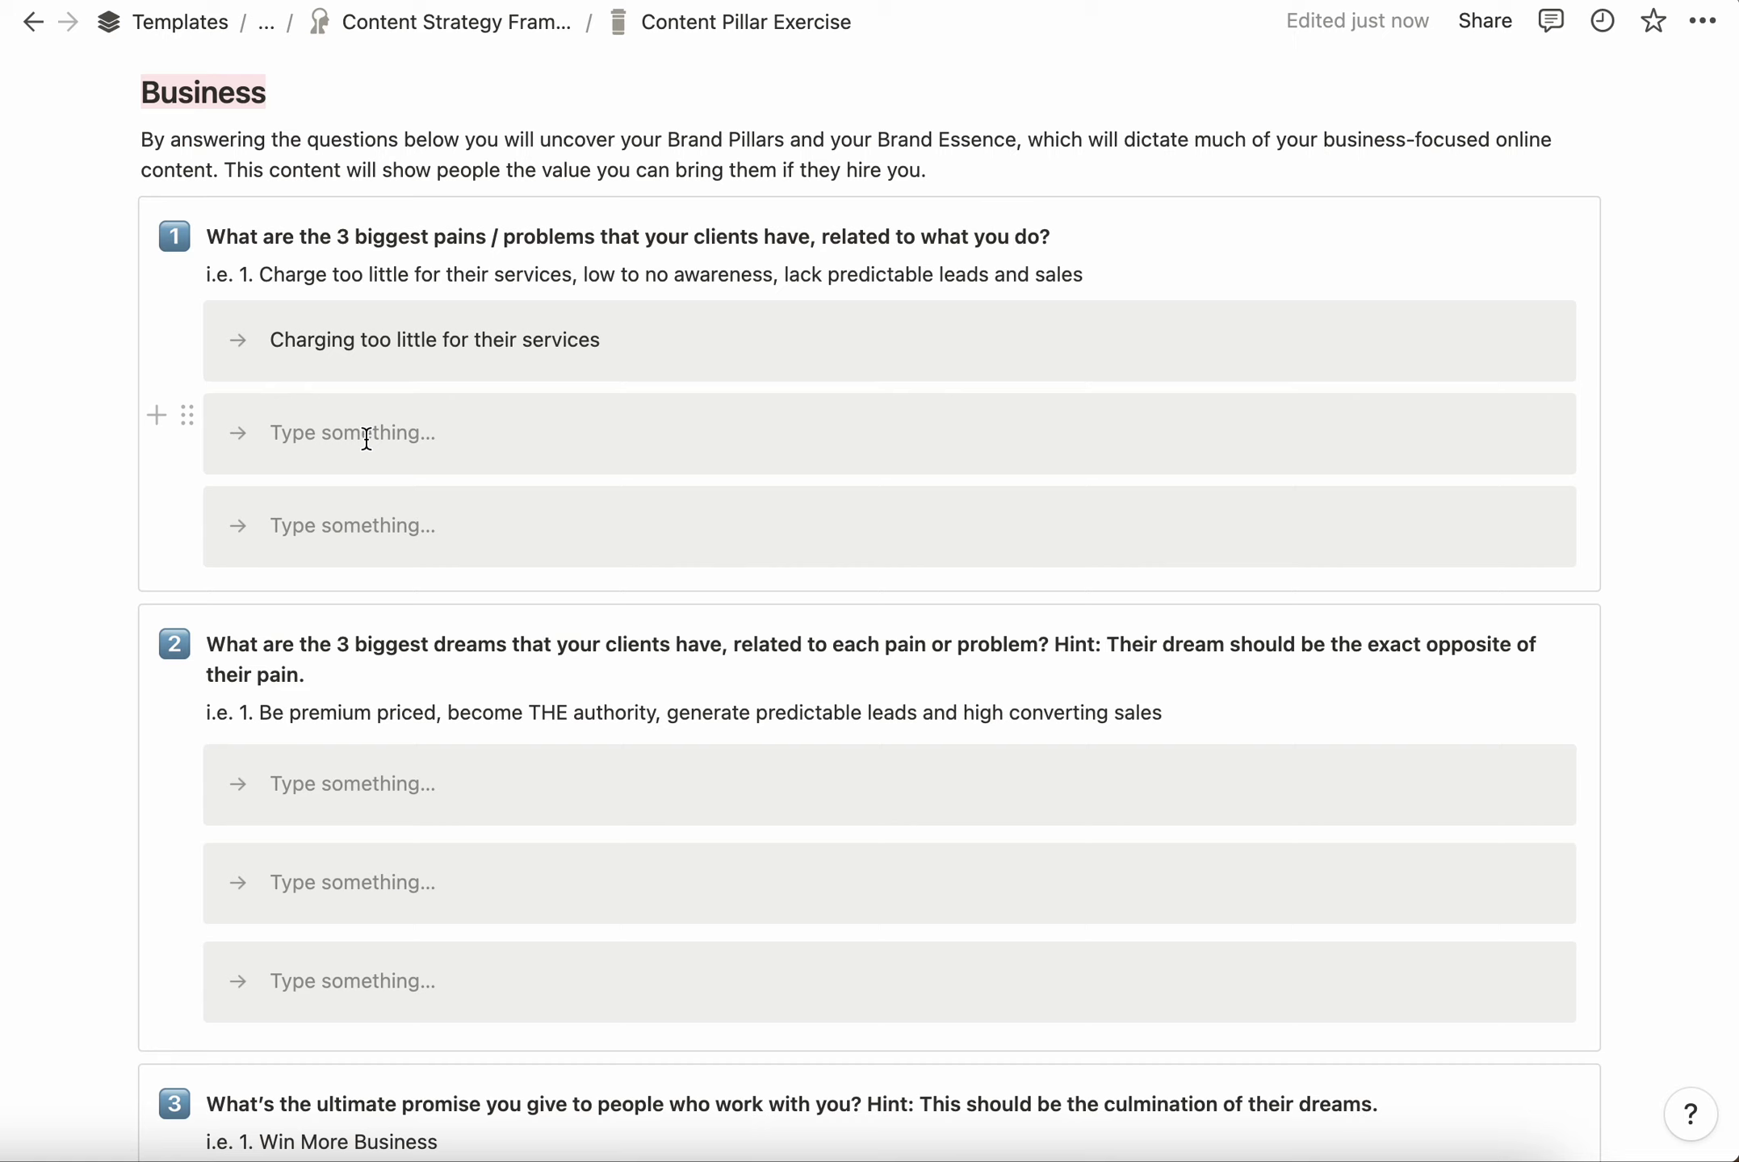
{"action": "type", "text": "Low to no a"}
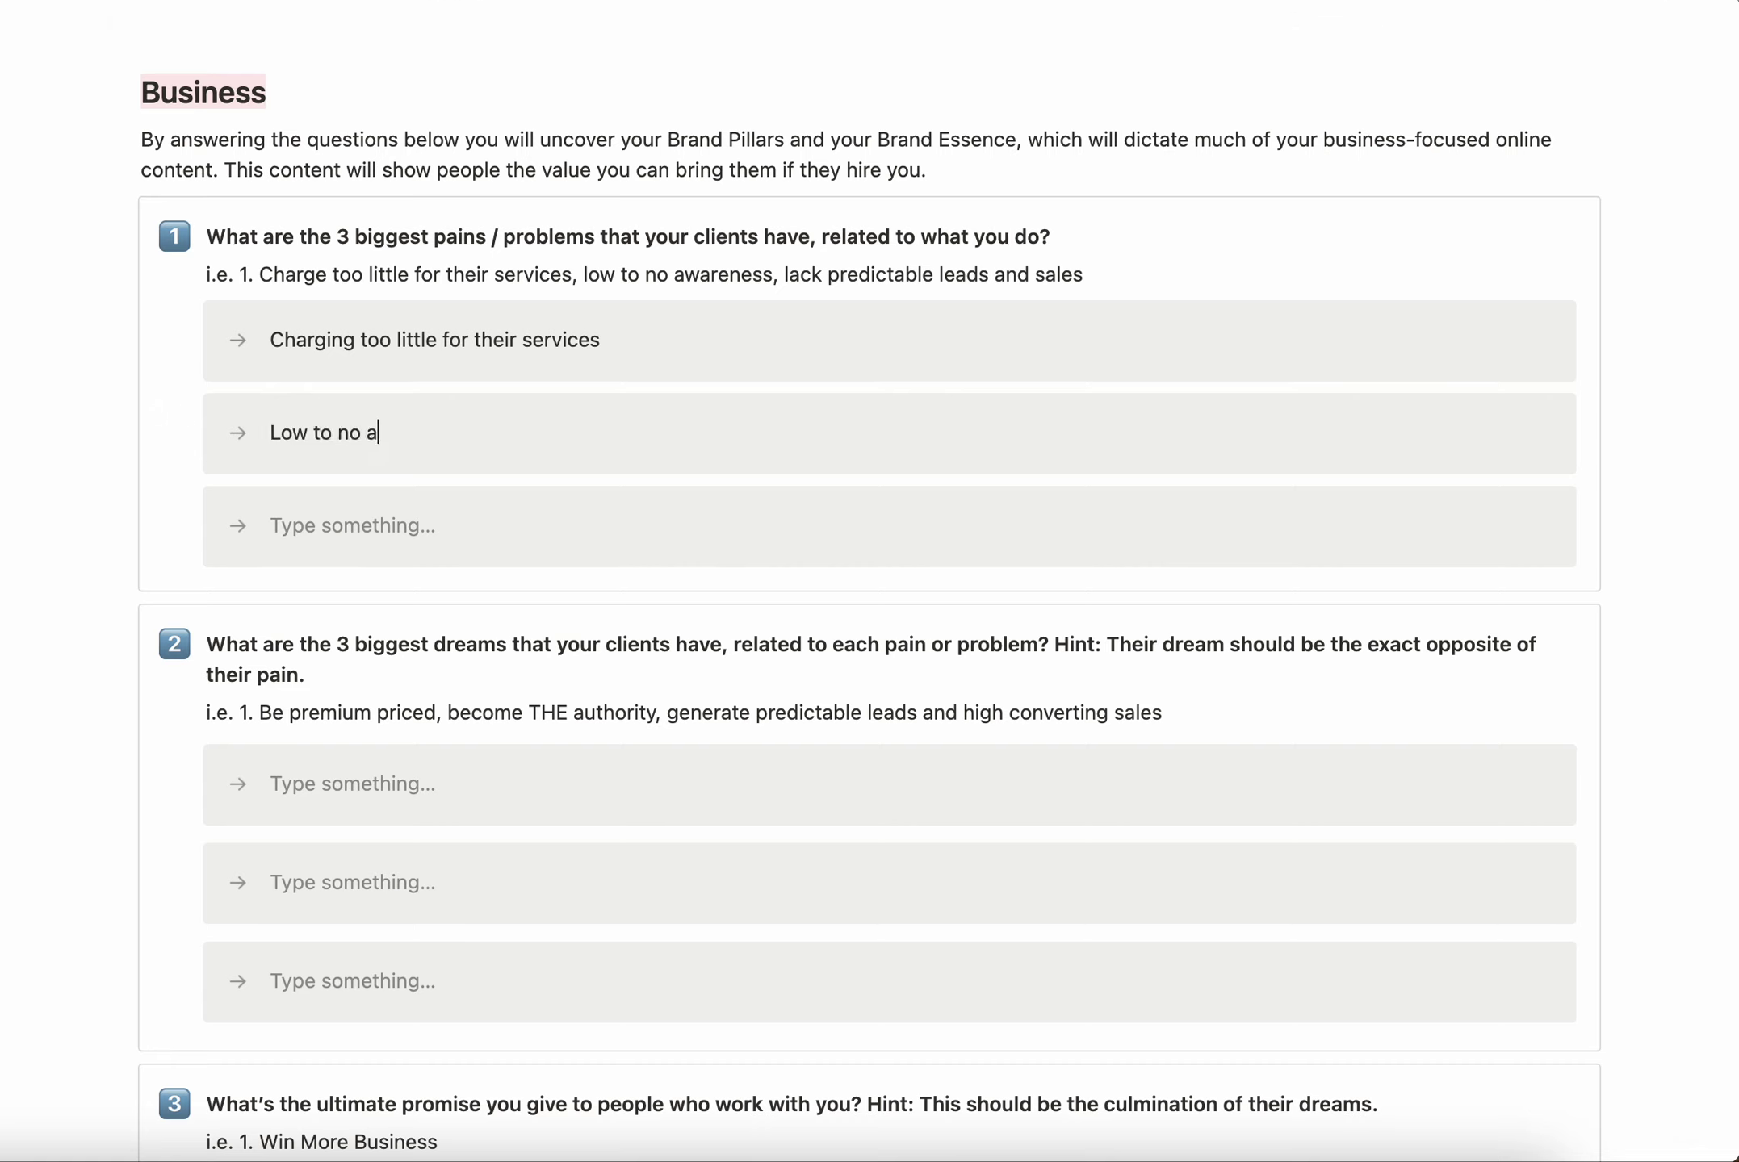
{"action": "type", "text": "wareness of their brand"}
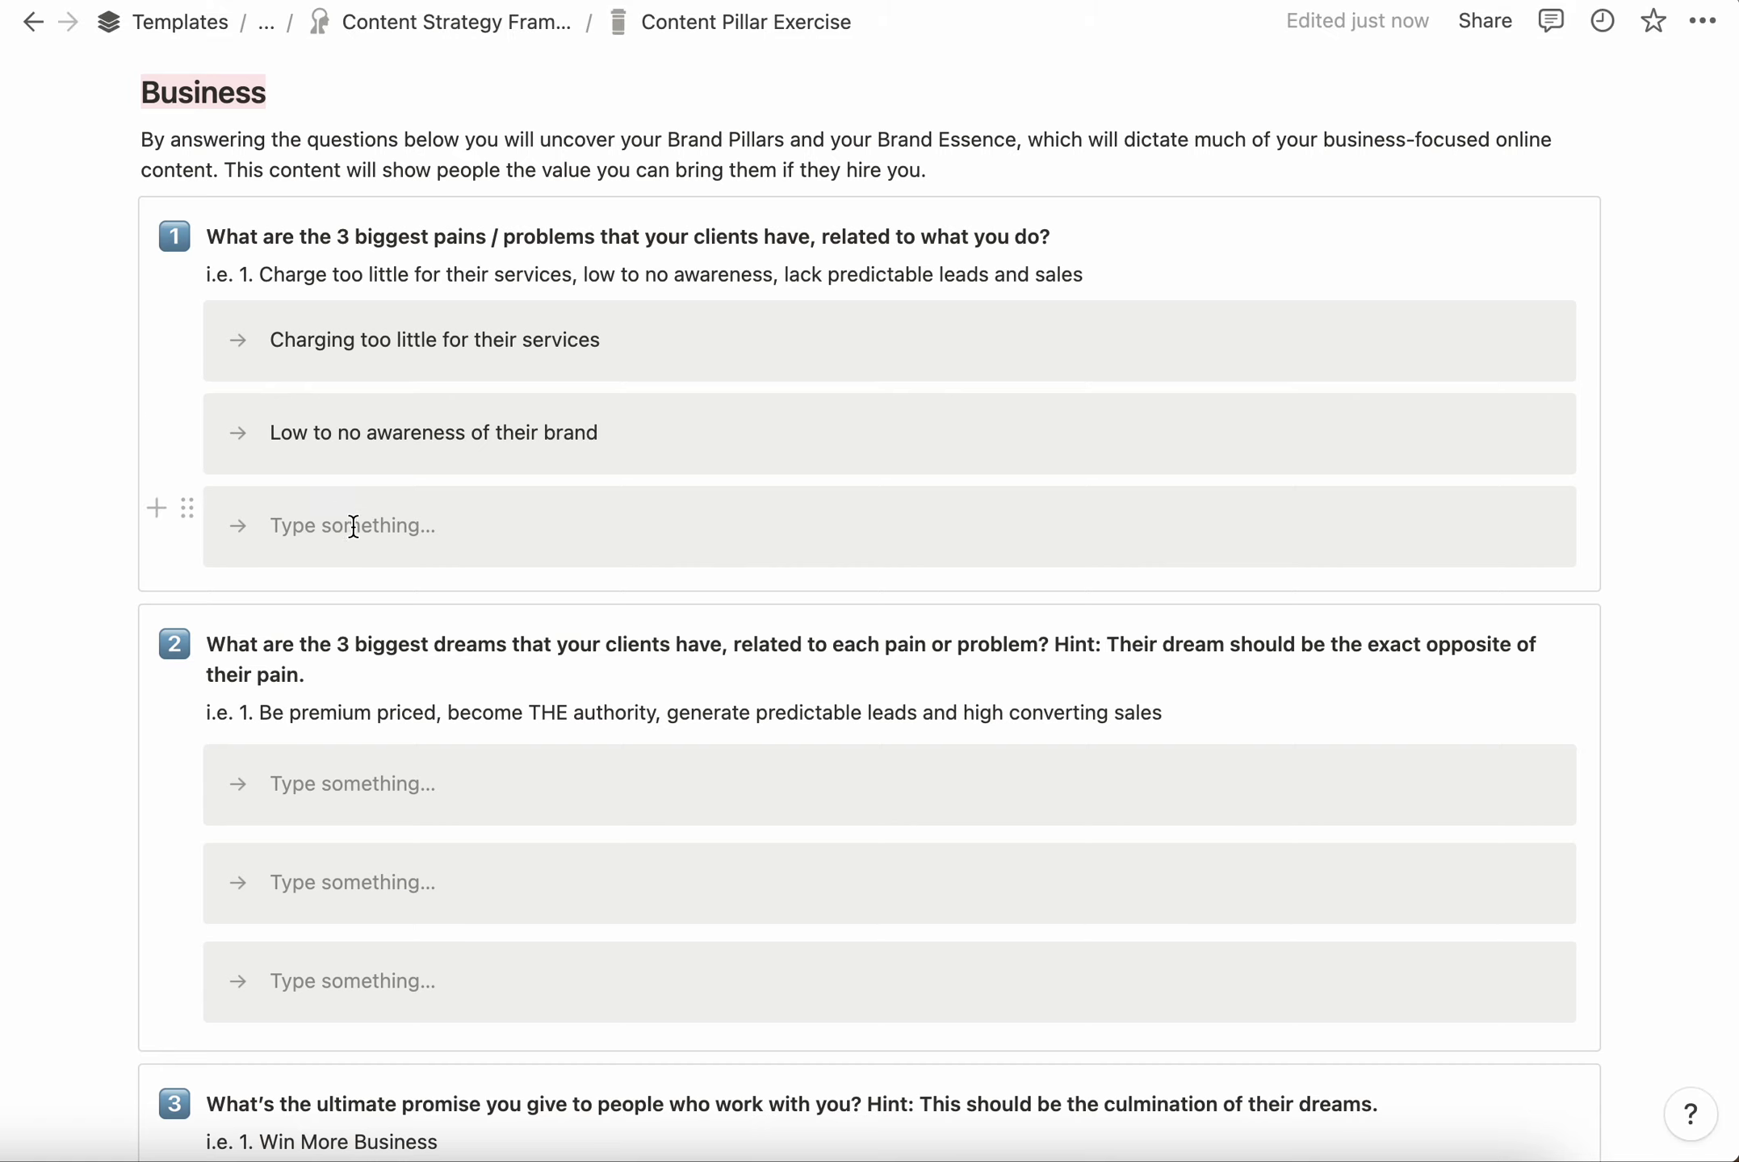
{"action": "left_click", "coordinate": [353, 526]}
{"action": "type", "text": "Lack pred"}
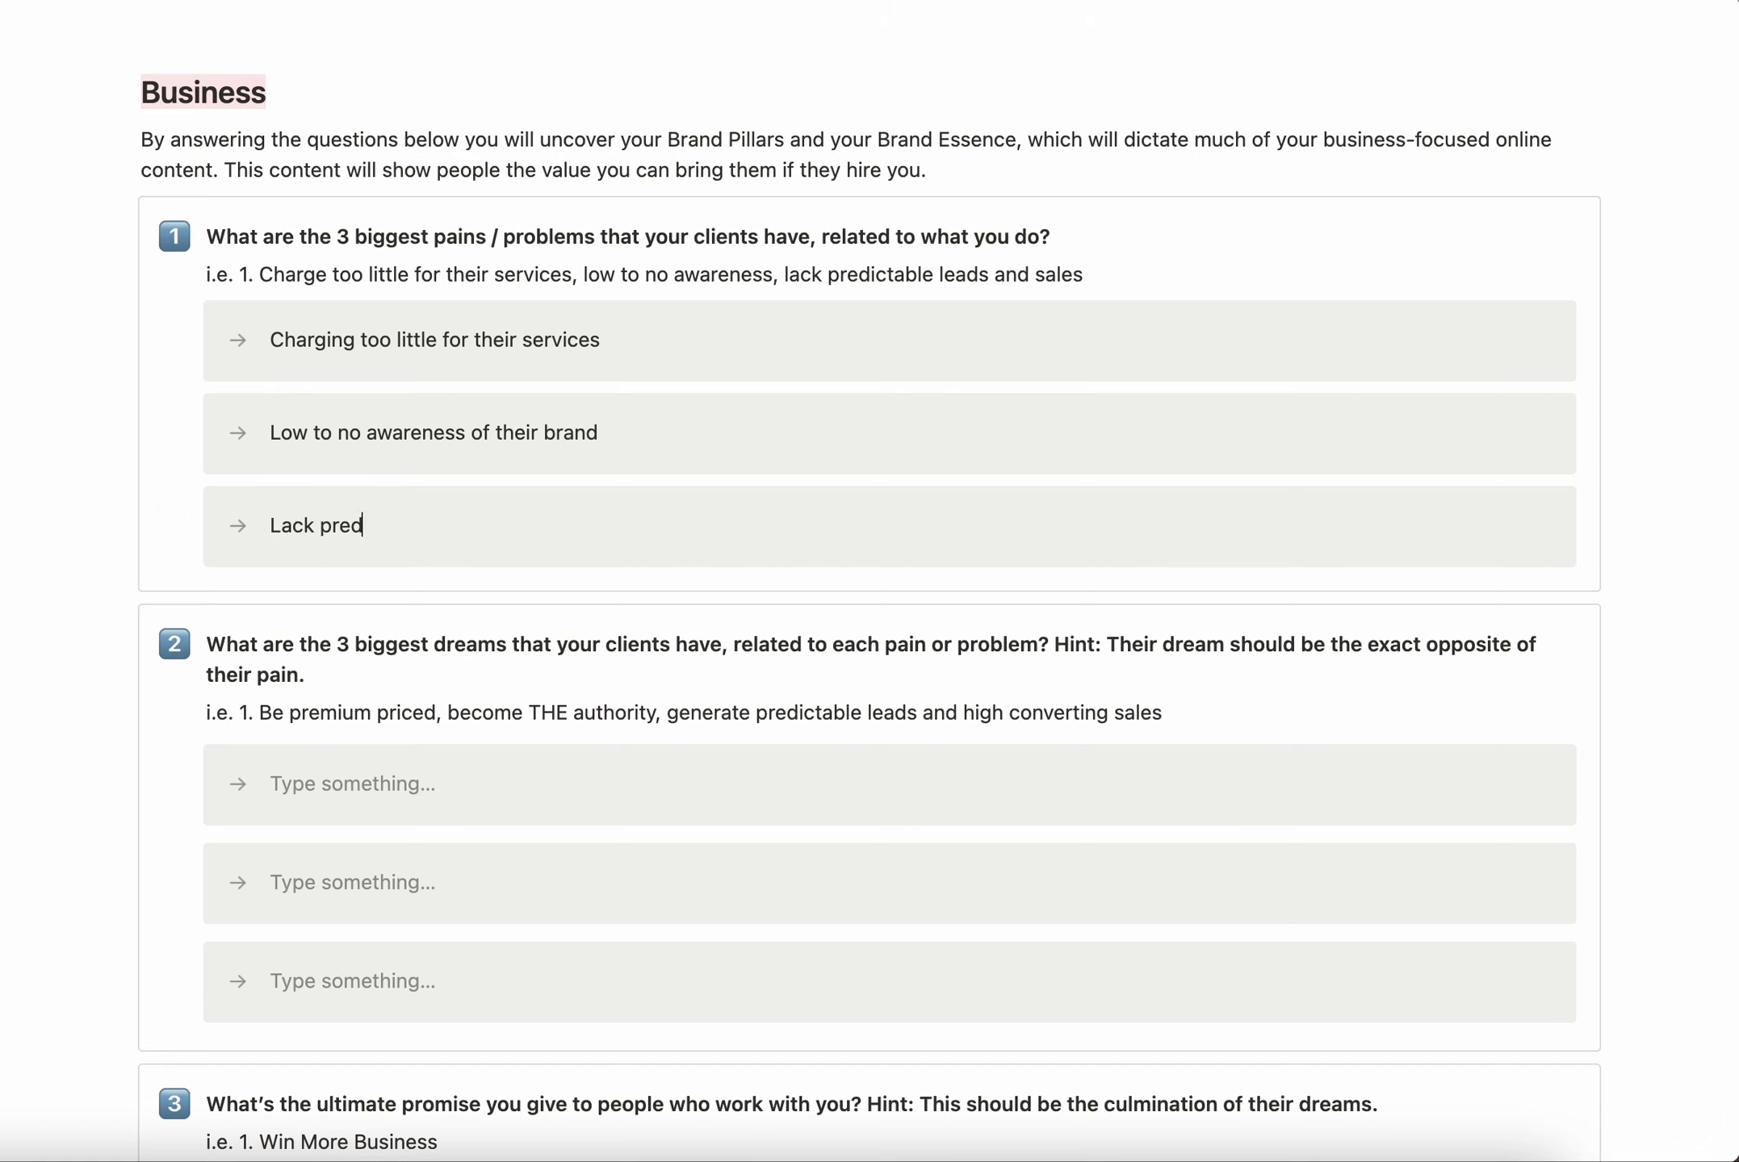
{"action": "type", "text": "ictable leads and sales"}
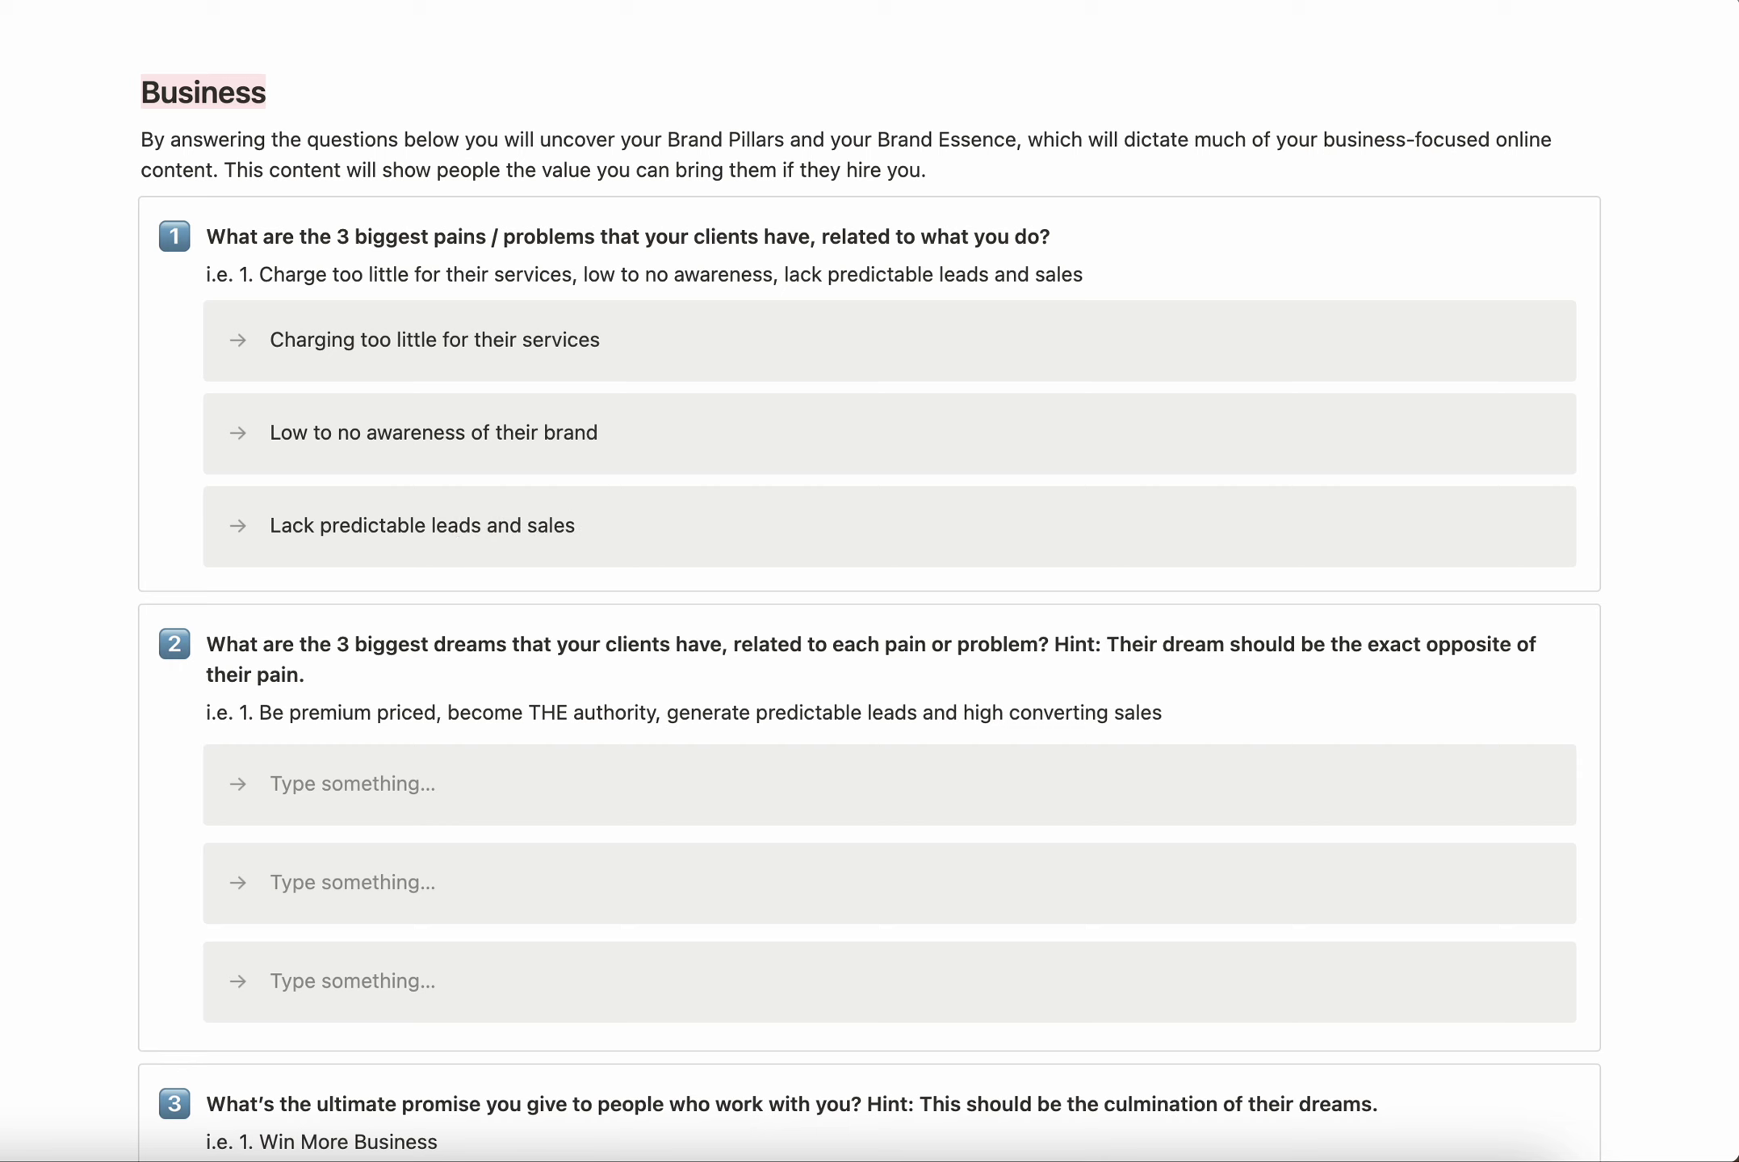
{"action": "scroll", "coordinate": [869, 605], "scroll_direction": "down", "scroll_amount": 5}
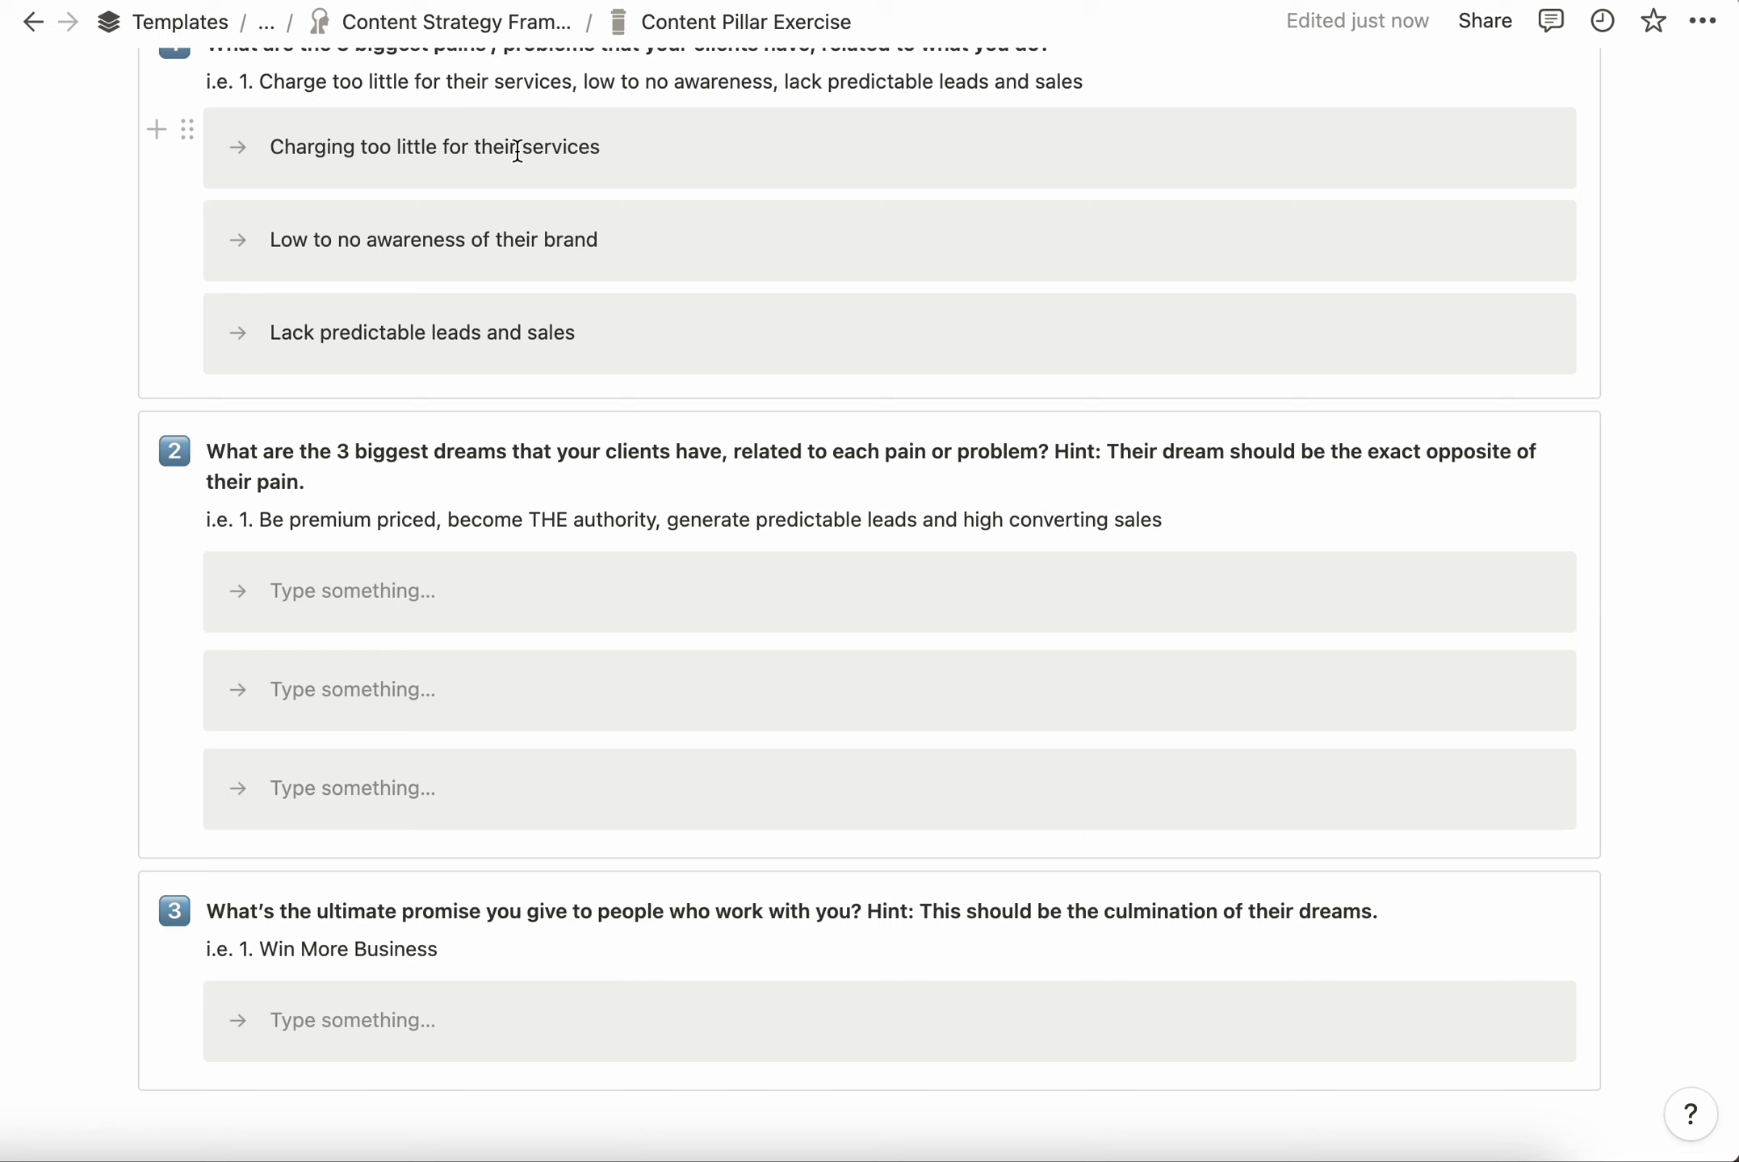
Step: Enter the three client dreams: 'Priced premium', 'THE authority in their market', 'Generating predictable leads and high converting sales'
{"action": "left_click", "coordinate": [356, 583]}
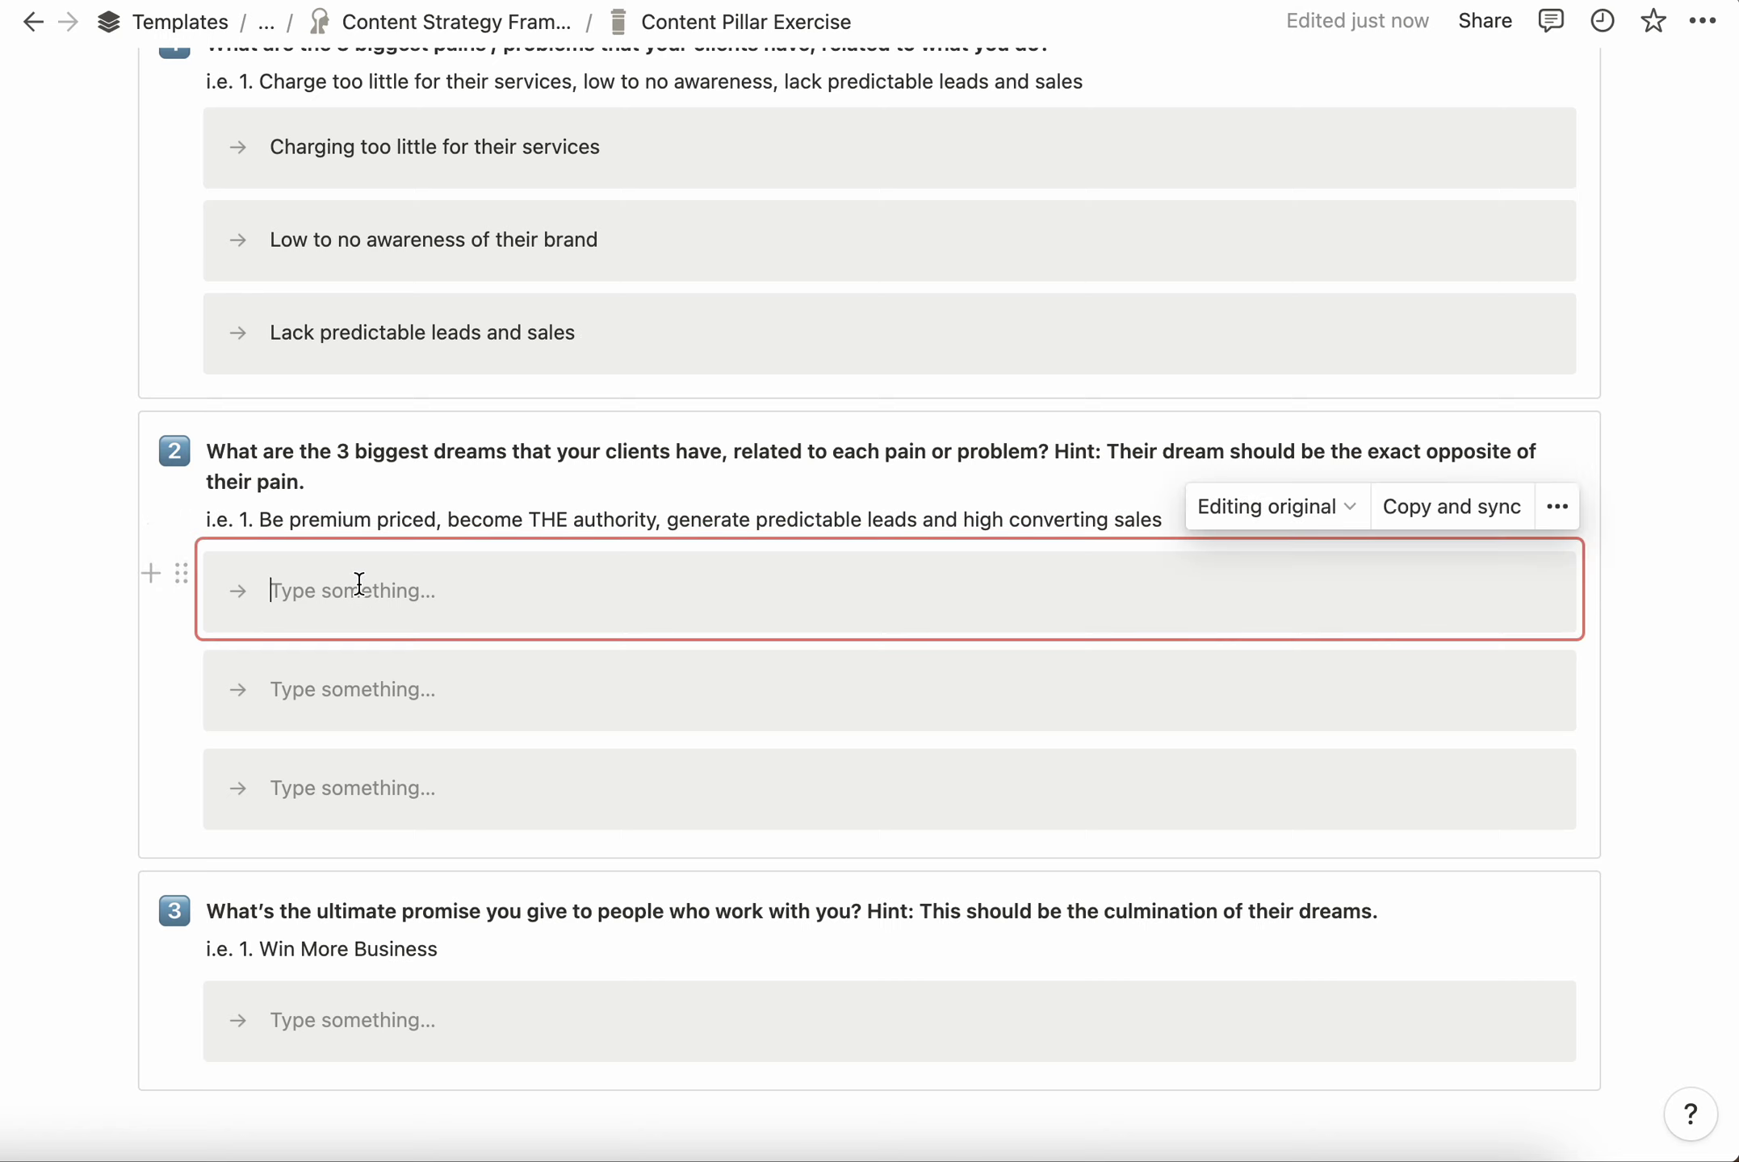
{"action": "type", "text": "Priced p"}
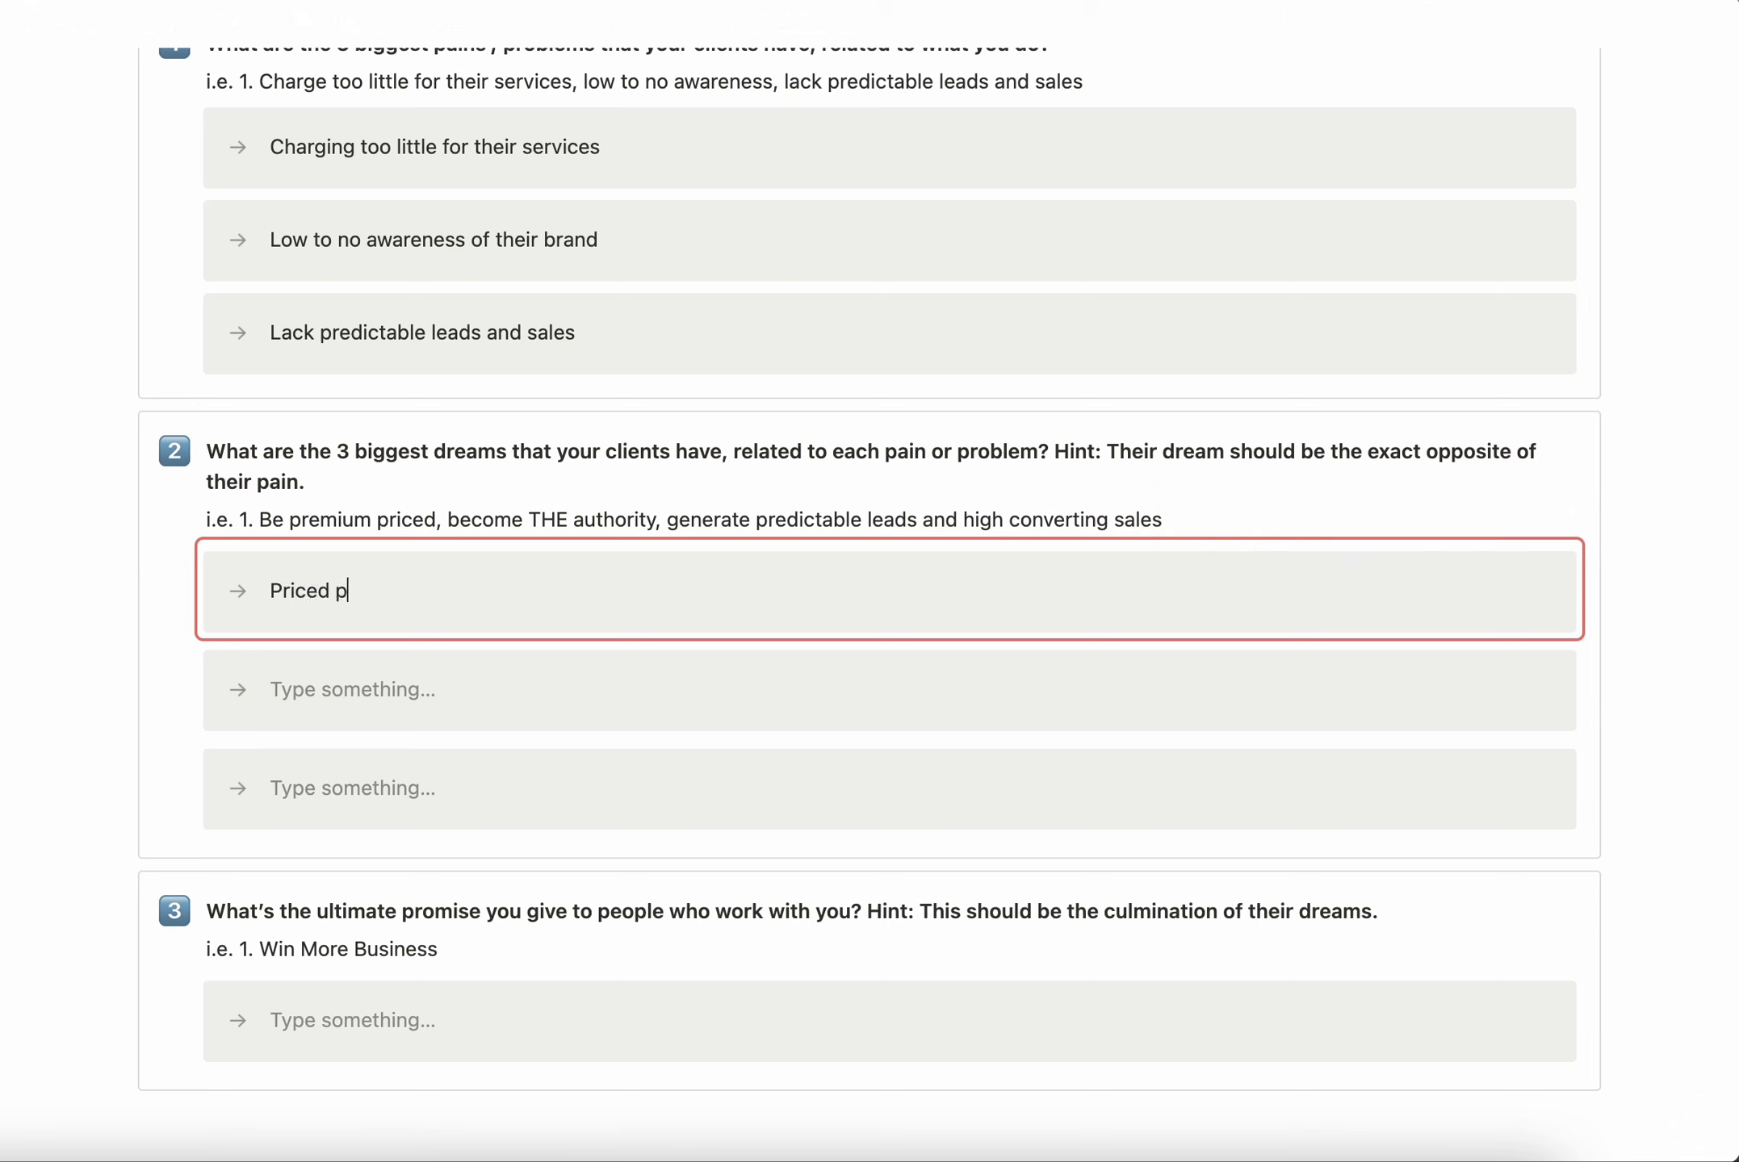
{"action": "type", "text": "remium"}
{"action": "left_click", "coordinate": [343, 684]}
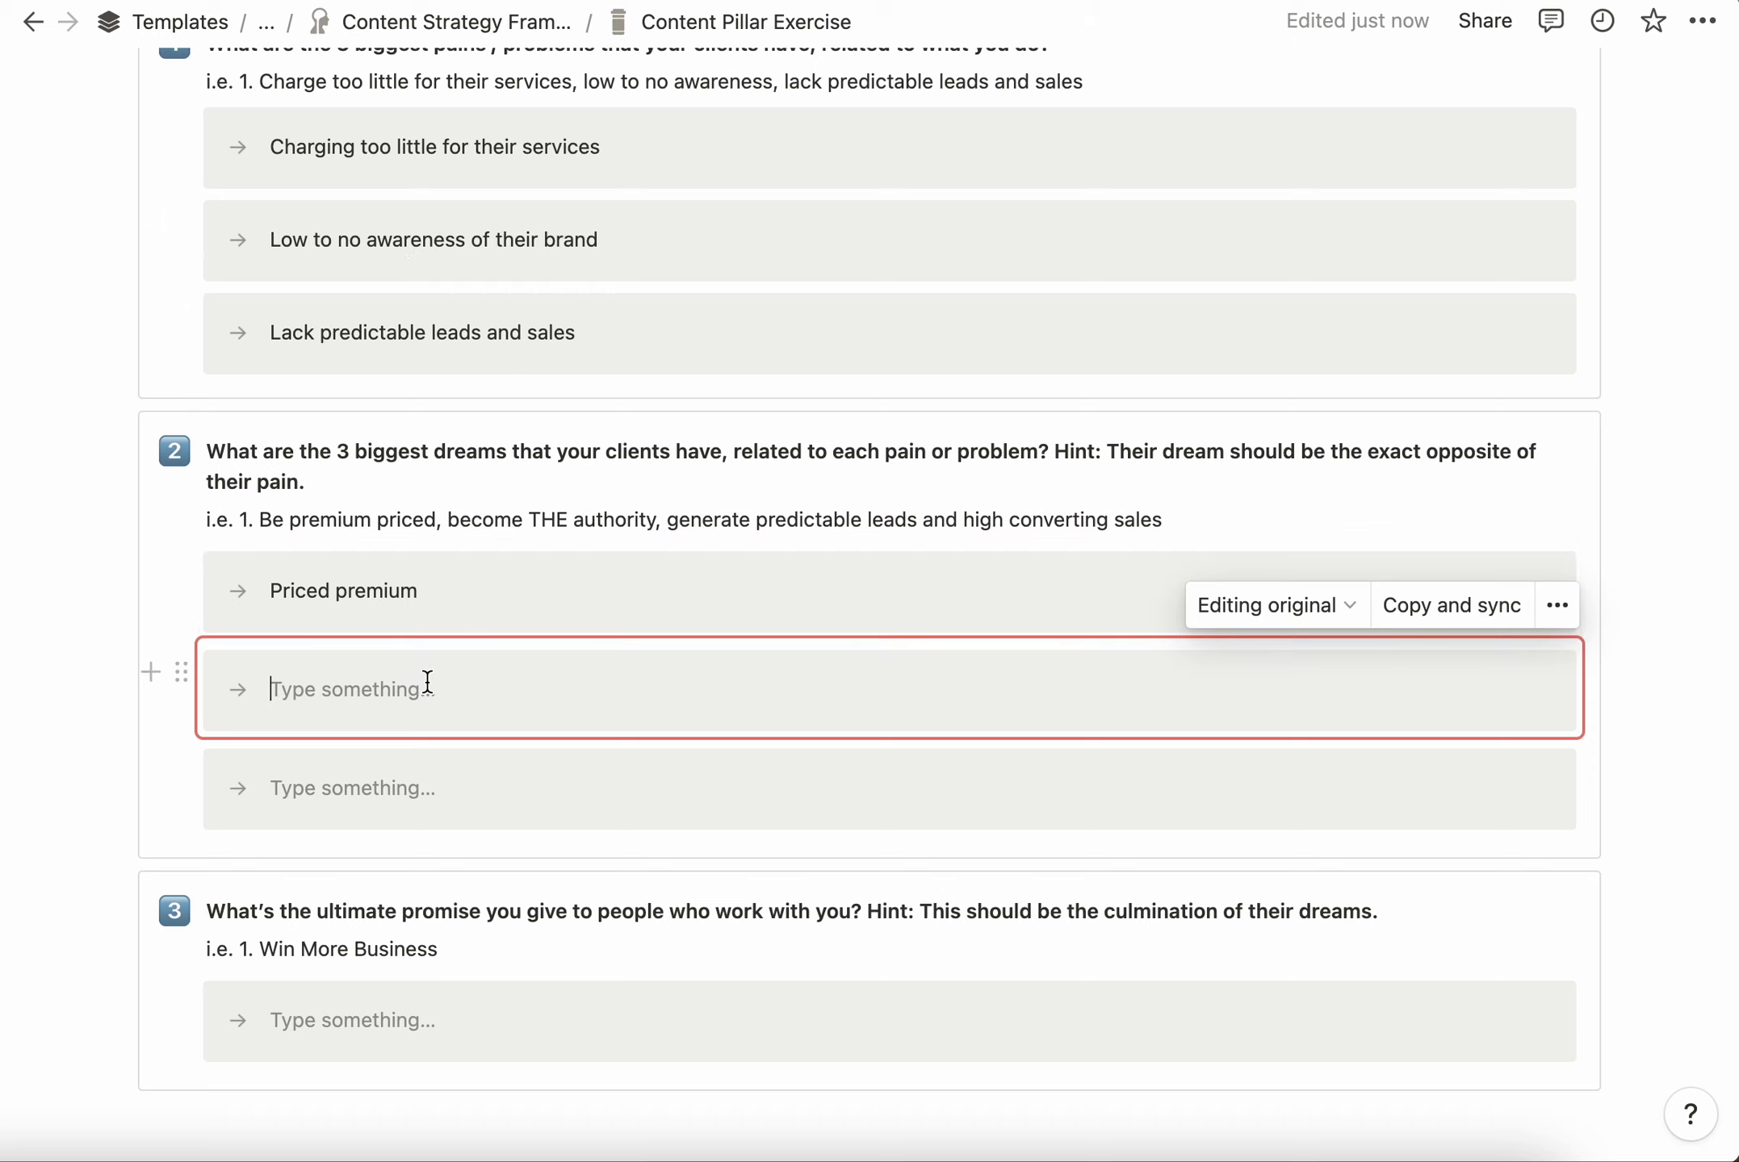
{"action": "type", "text": "T"}
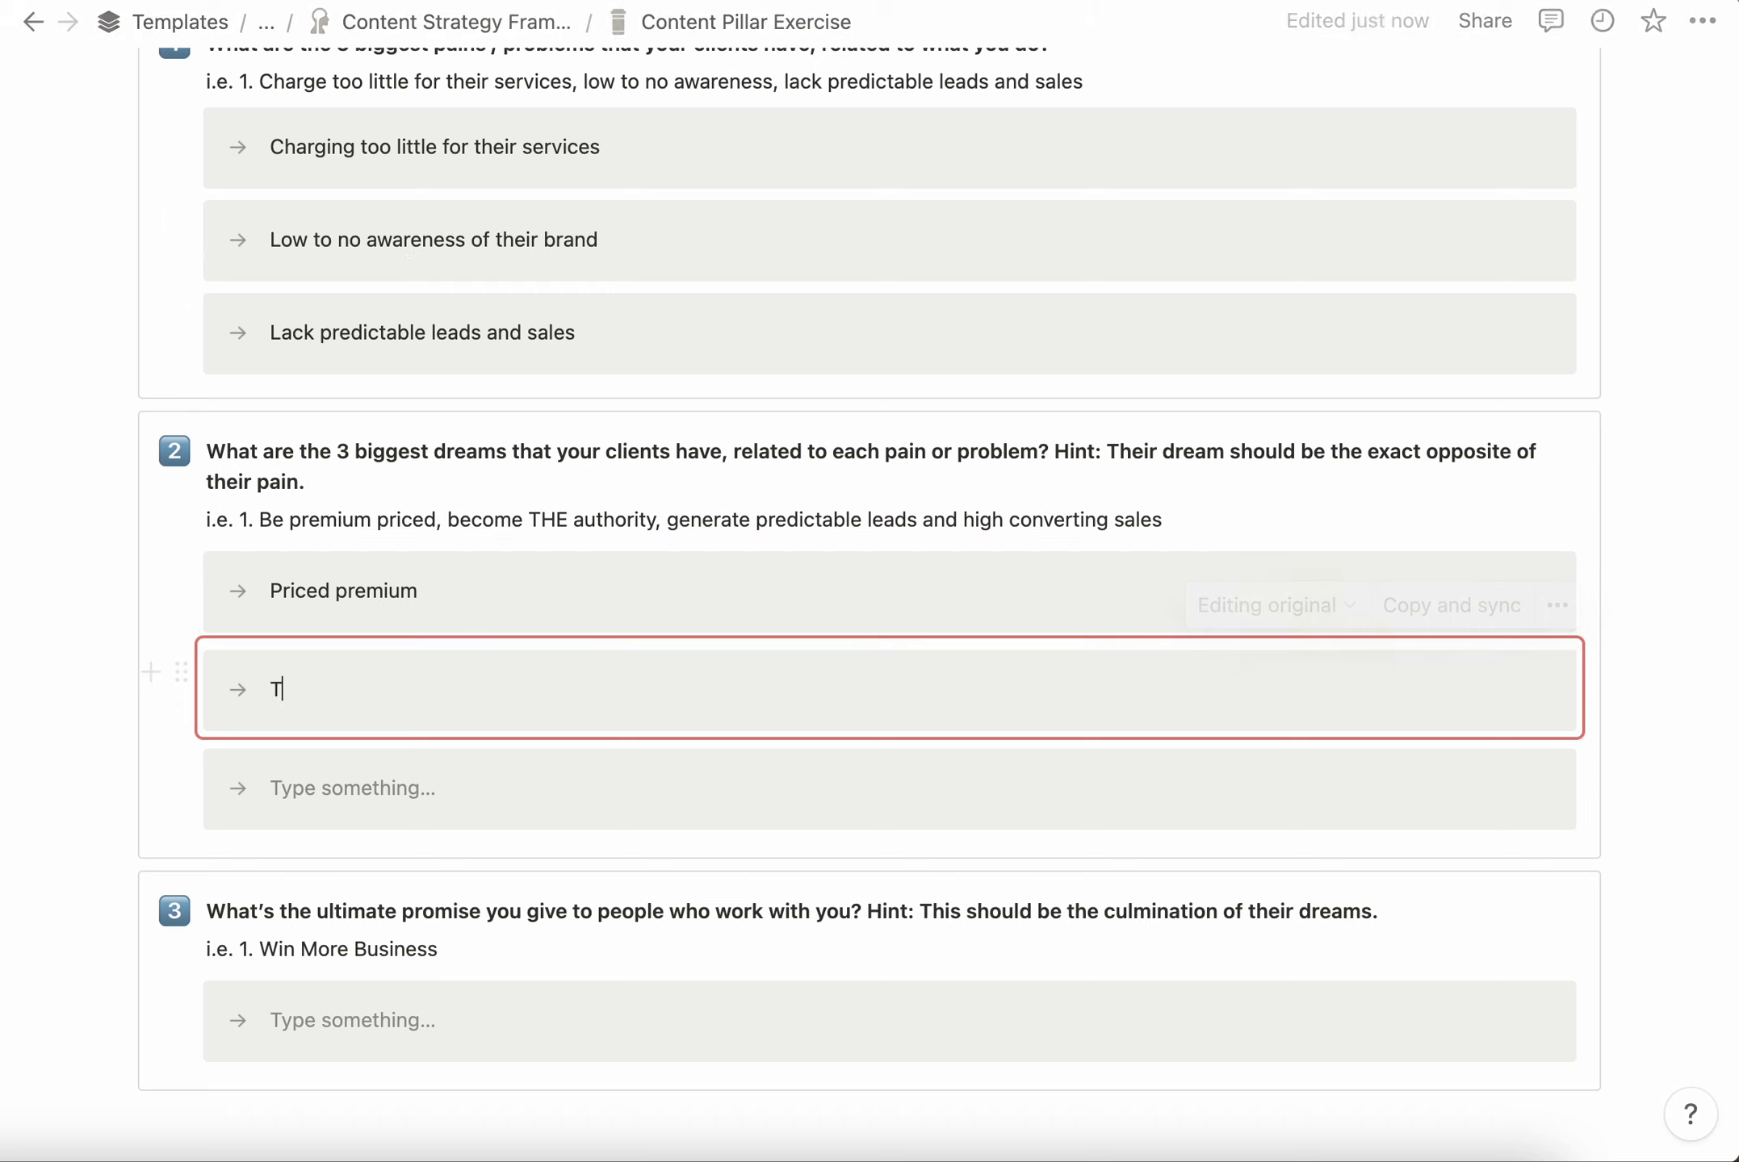
{"action": "type", "text": "HE autho"}
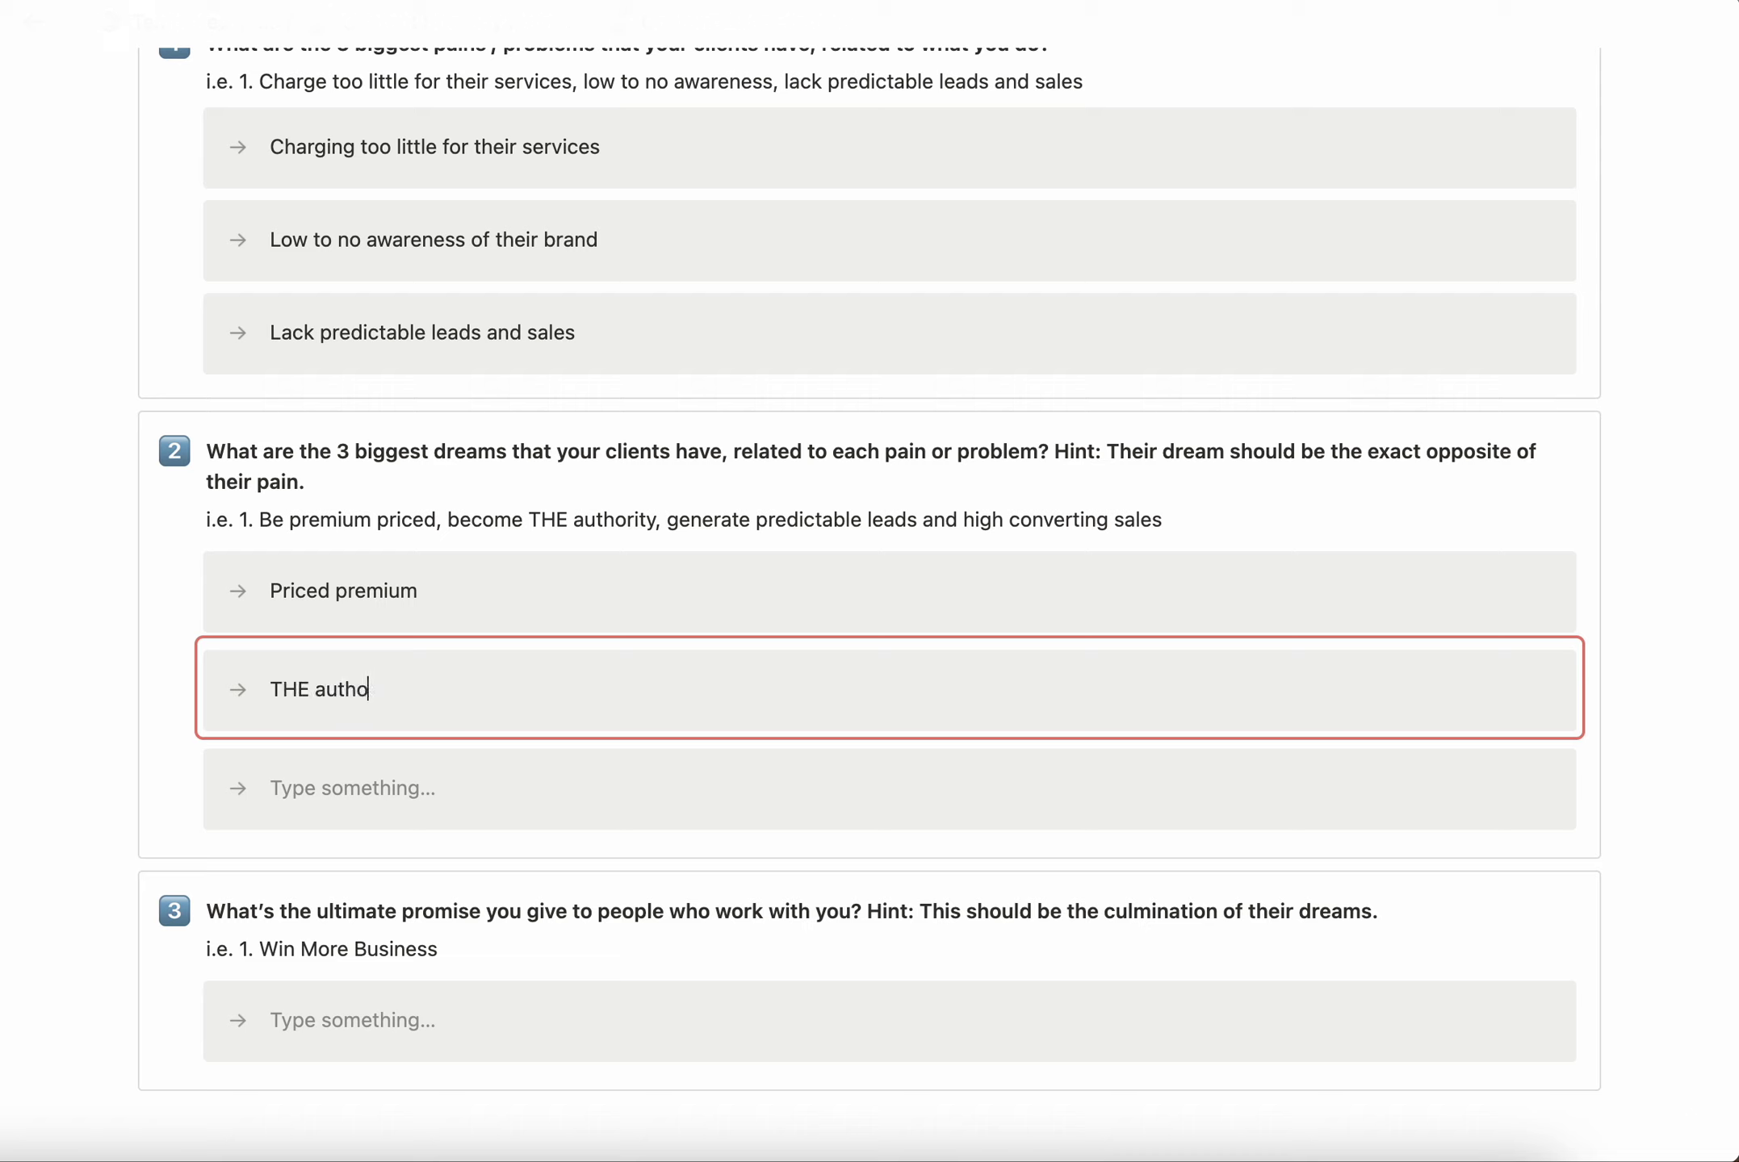
{"action": "type", "text": "rity i n their market"}
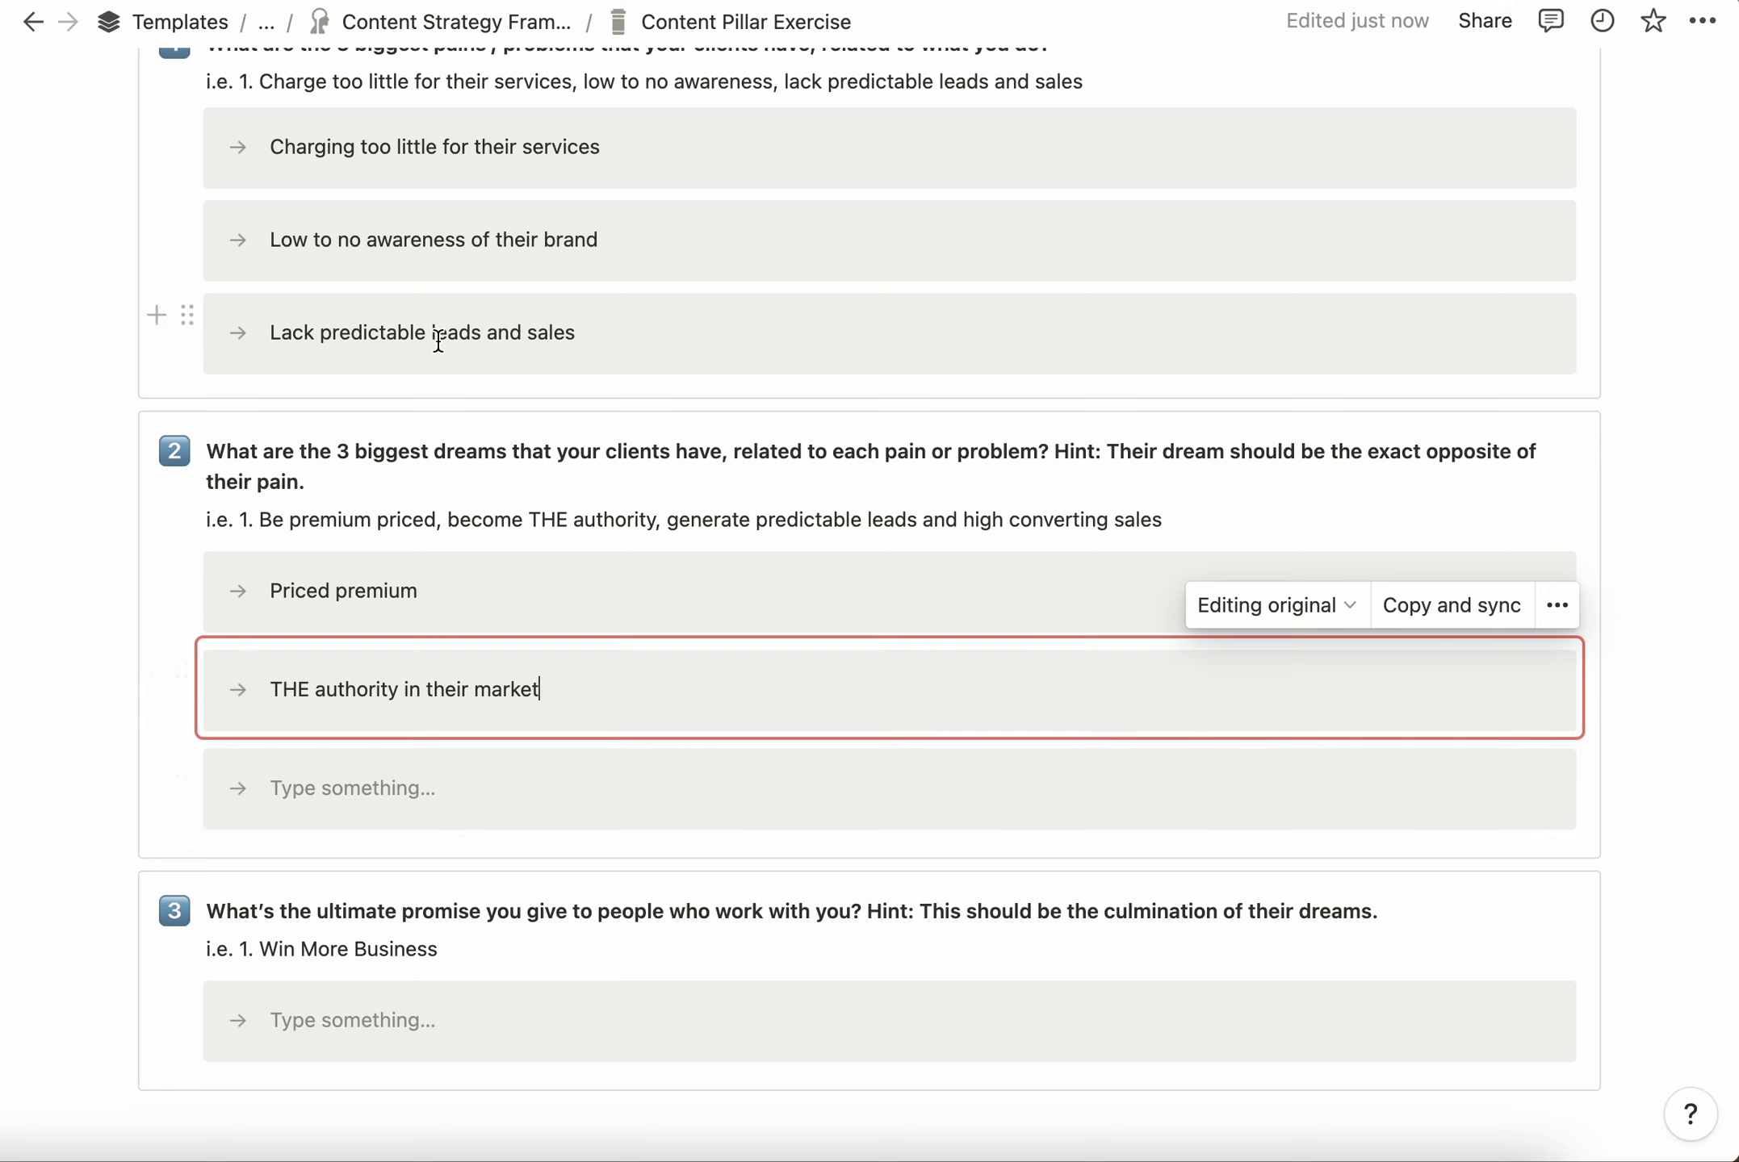
{"action": "left_click", "coordinate": [420, 788]}
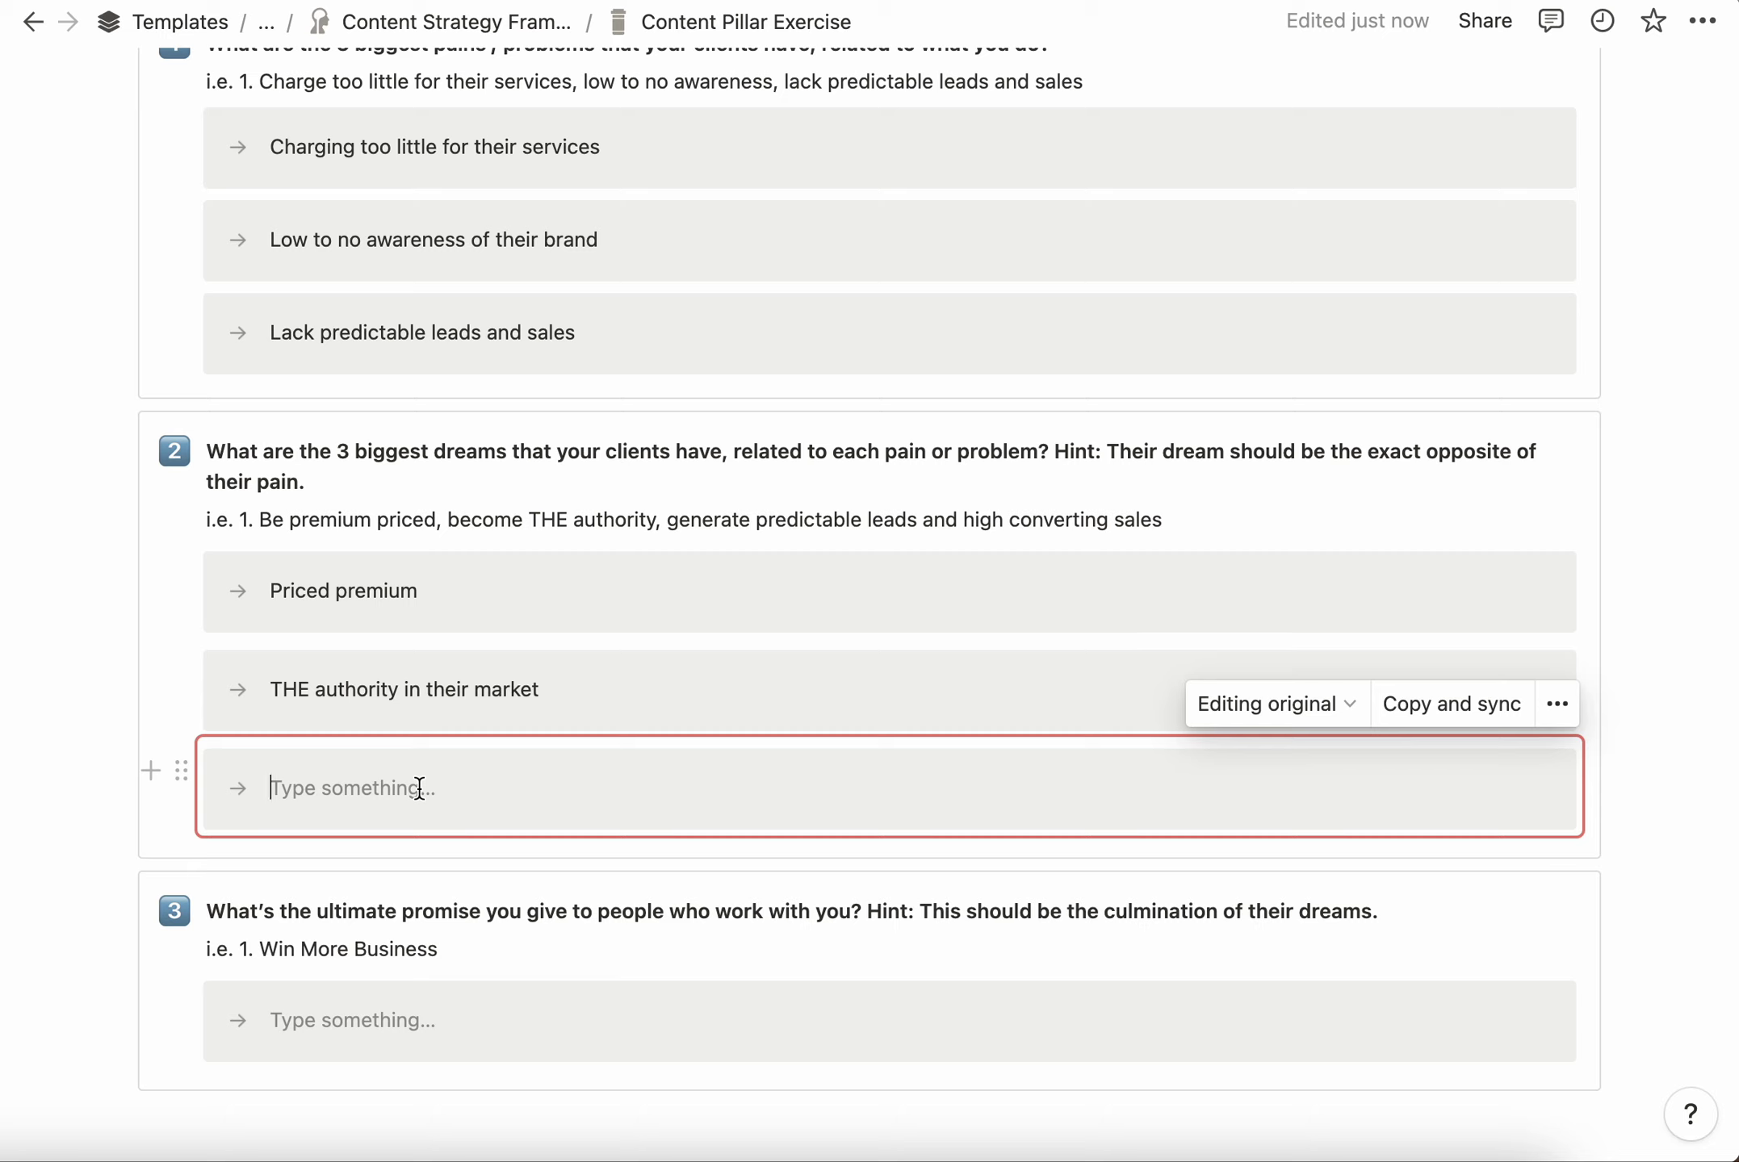
{"action": "type", "text": "Generating "}
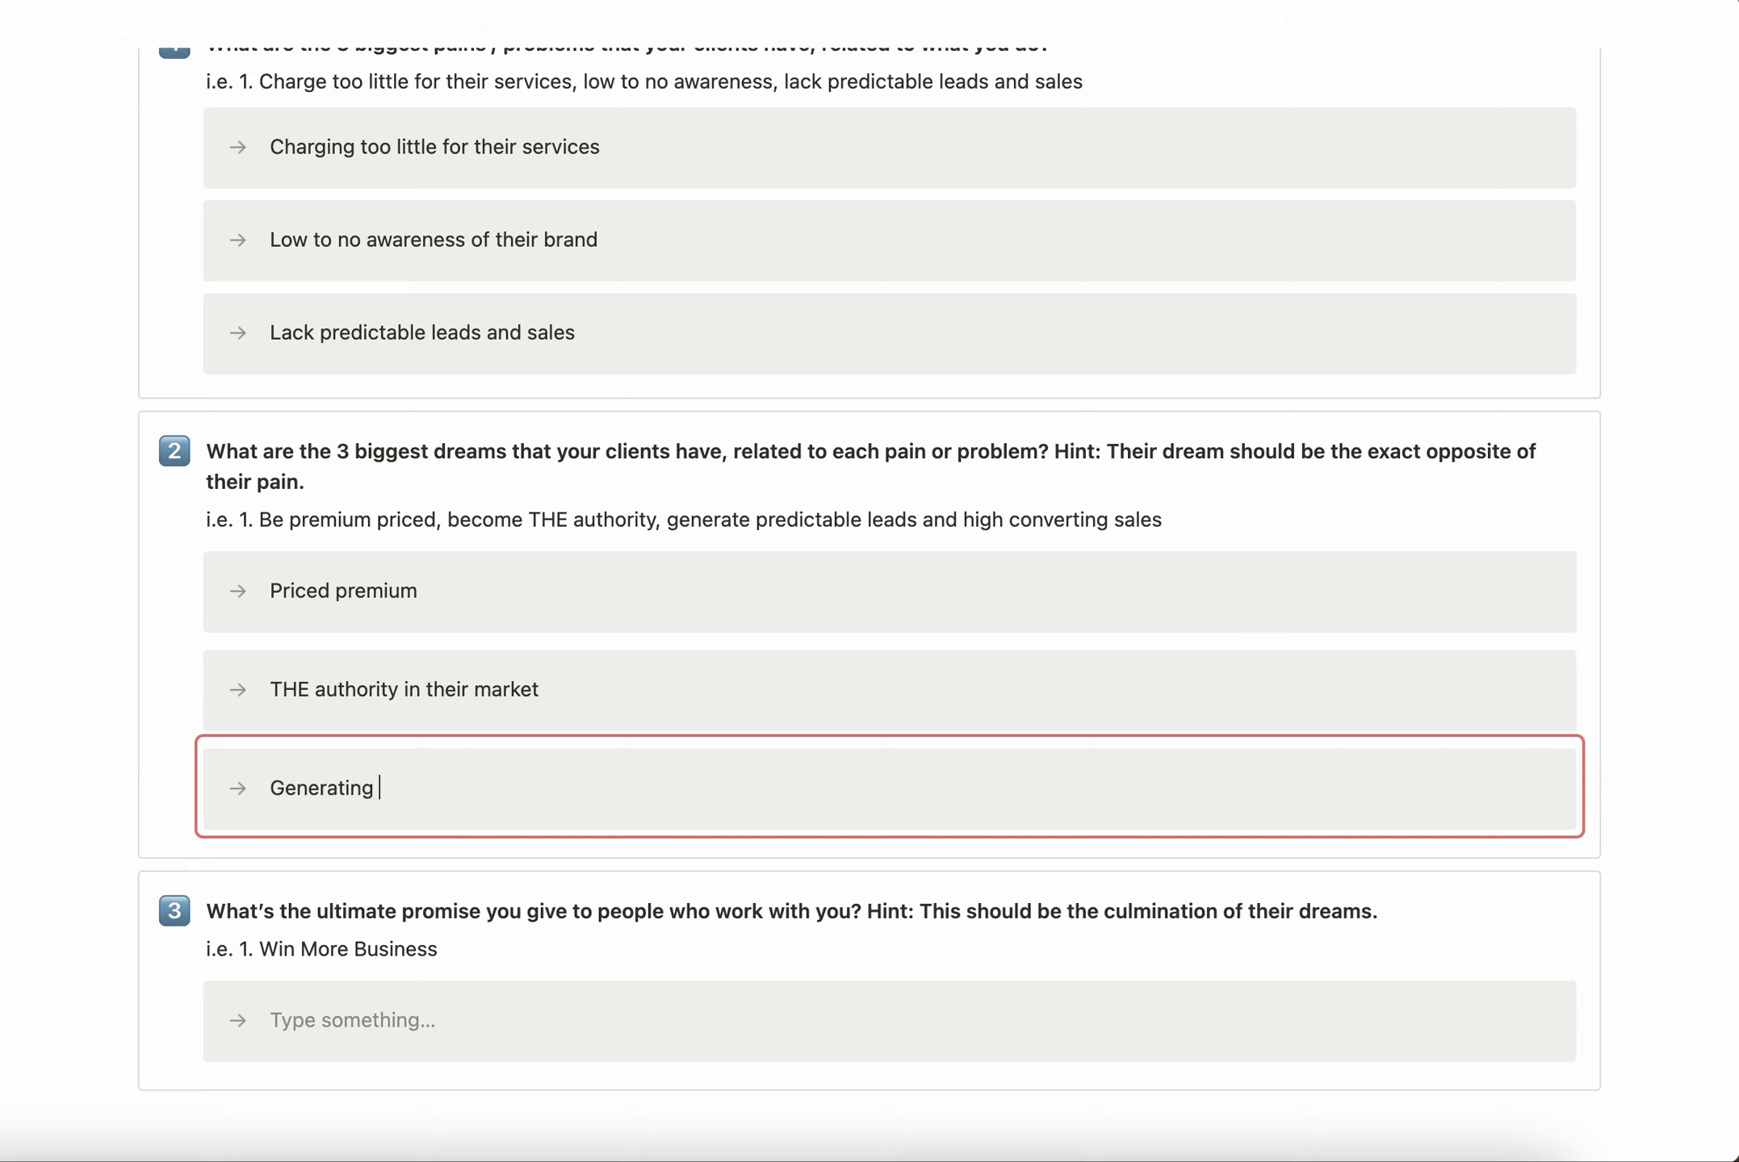
{"action": "type", "text": "predictable leads "}
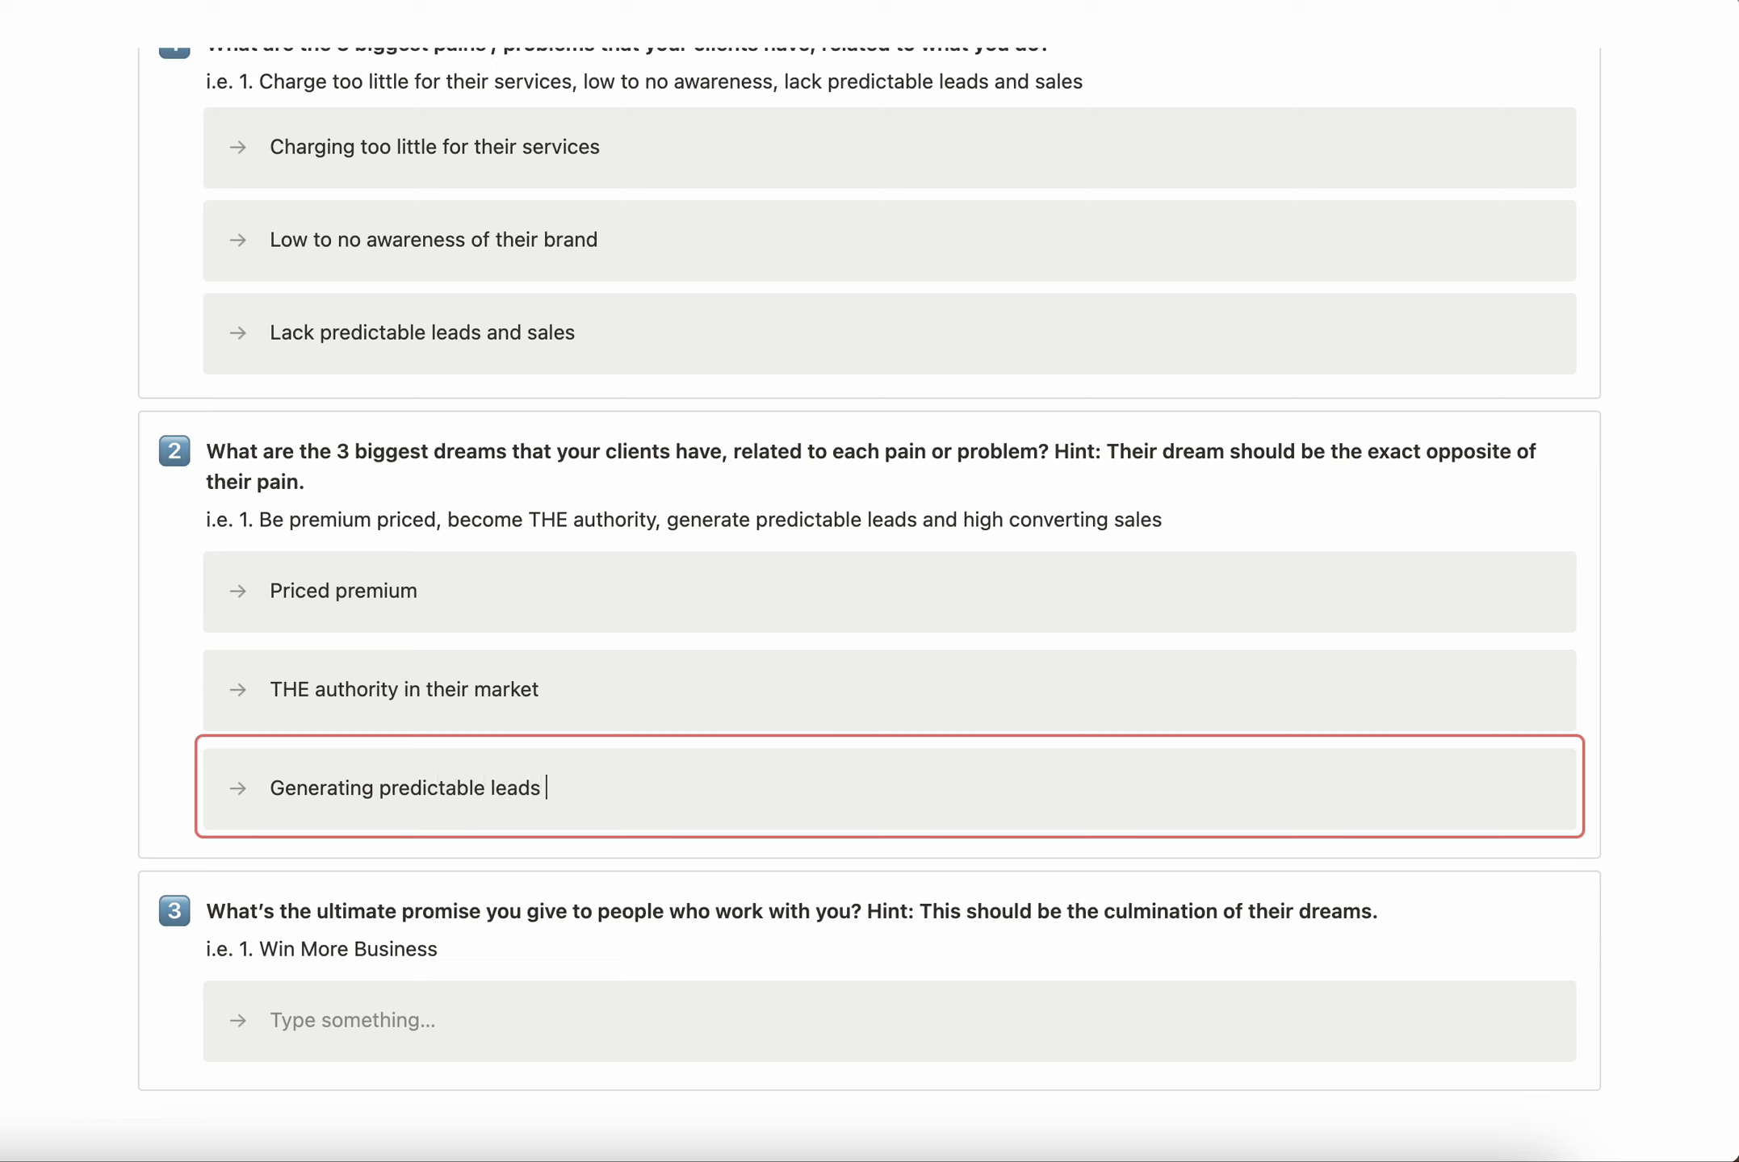
{"action": "type", "text": "and high converting sa"}
{"action": "key", "text": "BackSpace"}
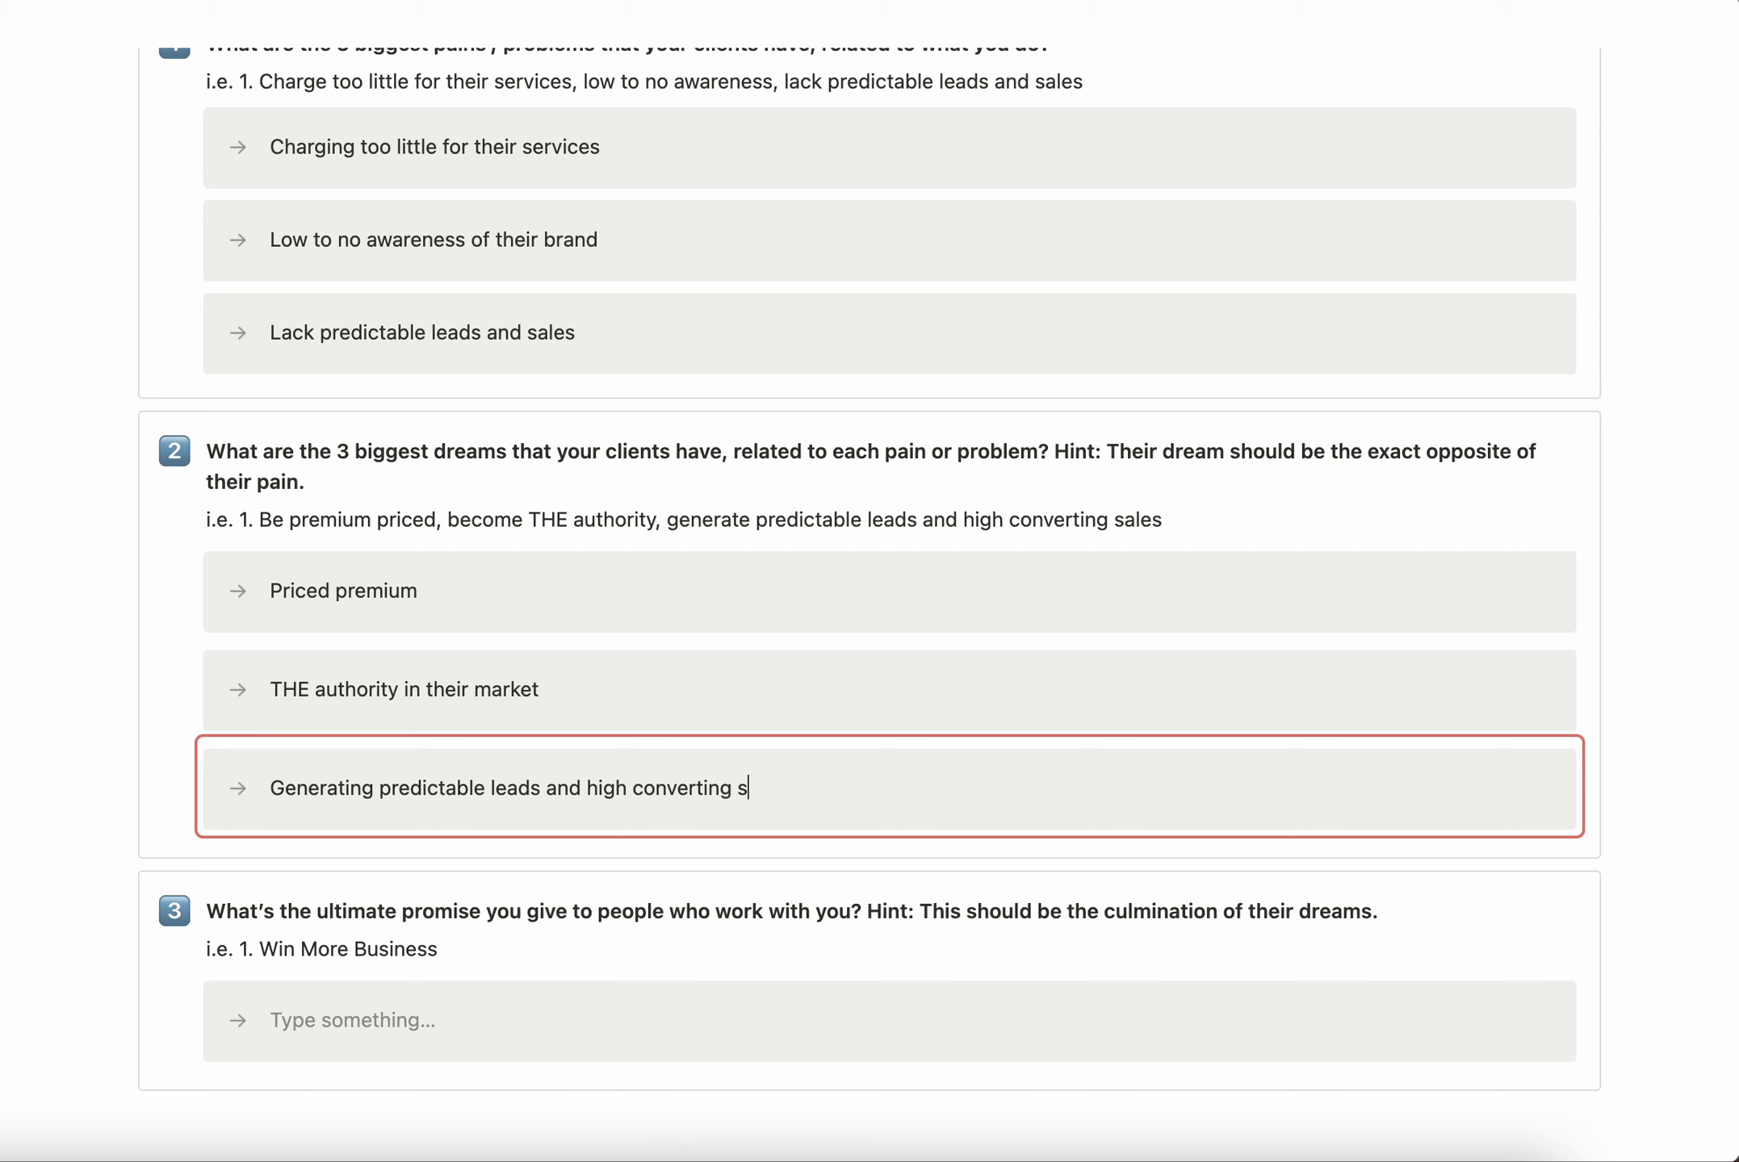
{"action": "type", "text": "ales"}
{"action": "scroll", "coordinate": [937, 604], "scroll_direction": "down", "scroll_amount": 2}
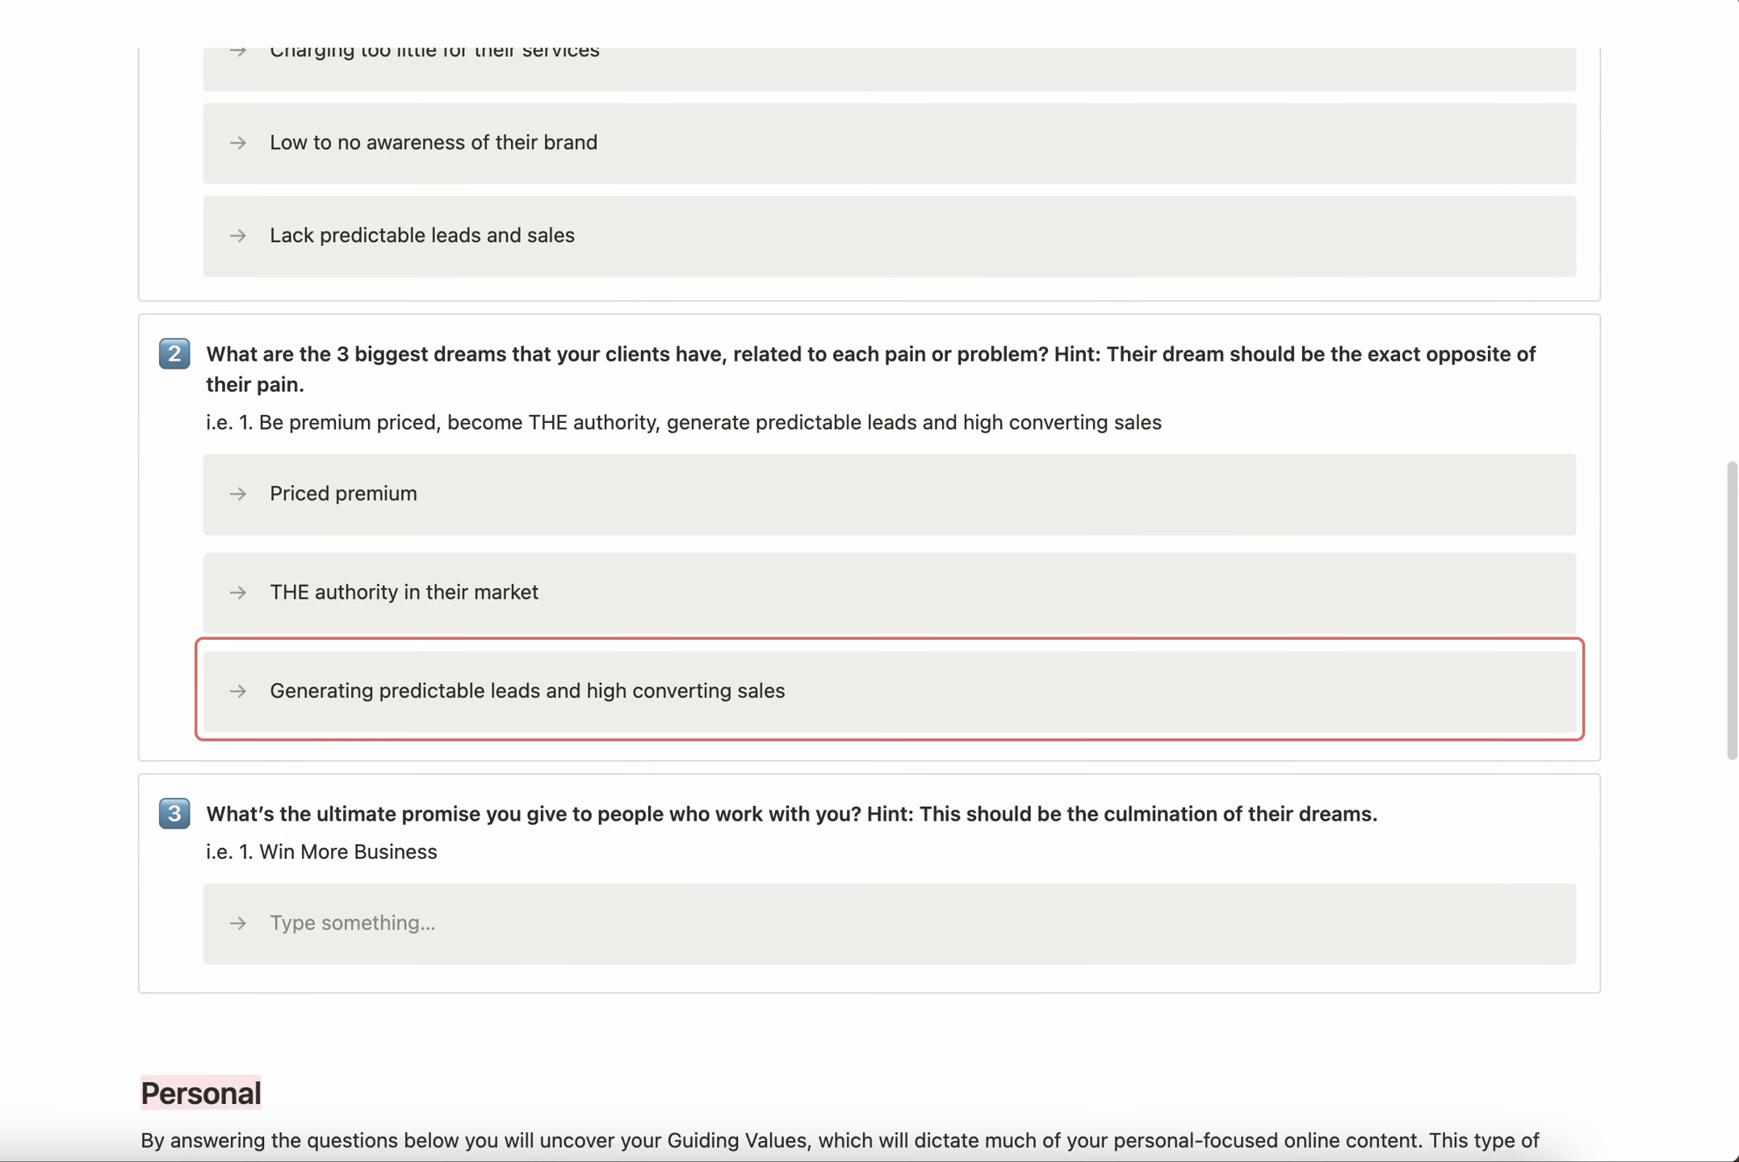
Step: Fill the ultimate-promise answer under question 3 with 'Win More Business'
{"action": "scroll", "coordinate": [377, 753], "scroll_direction": "down", "scroll_amount": 2}
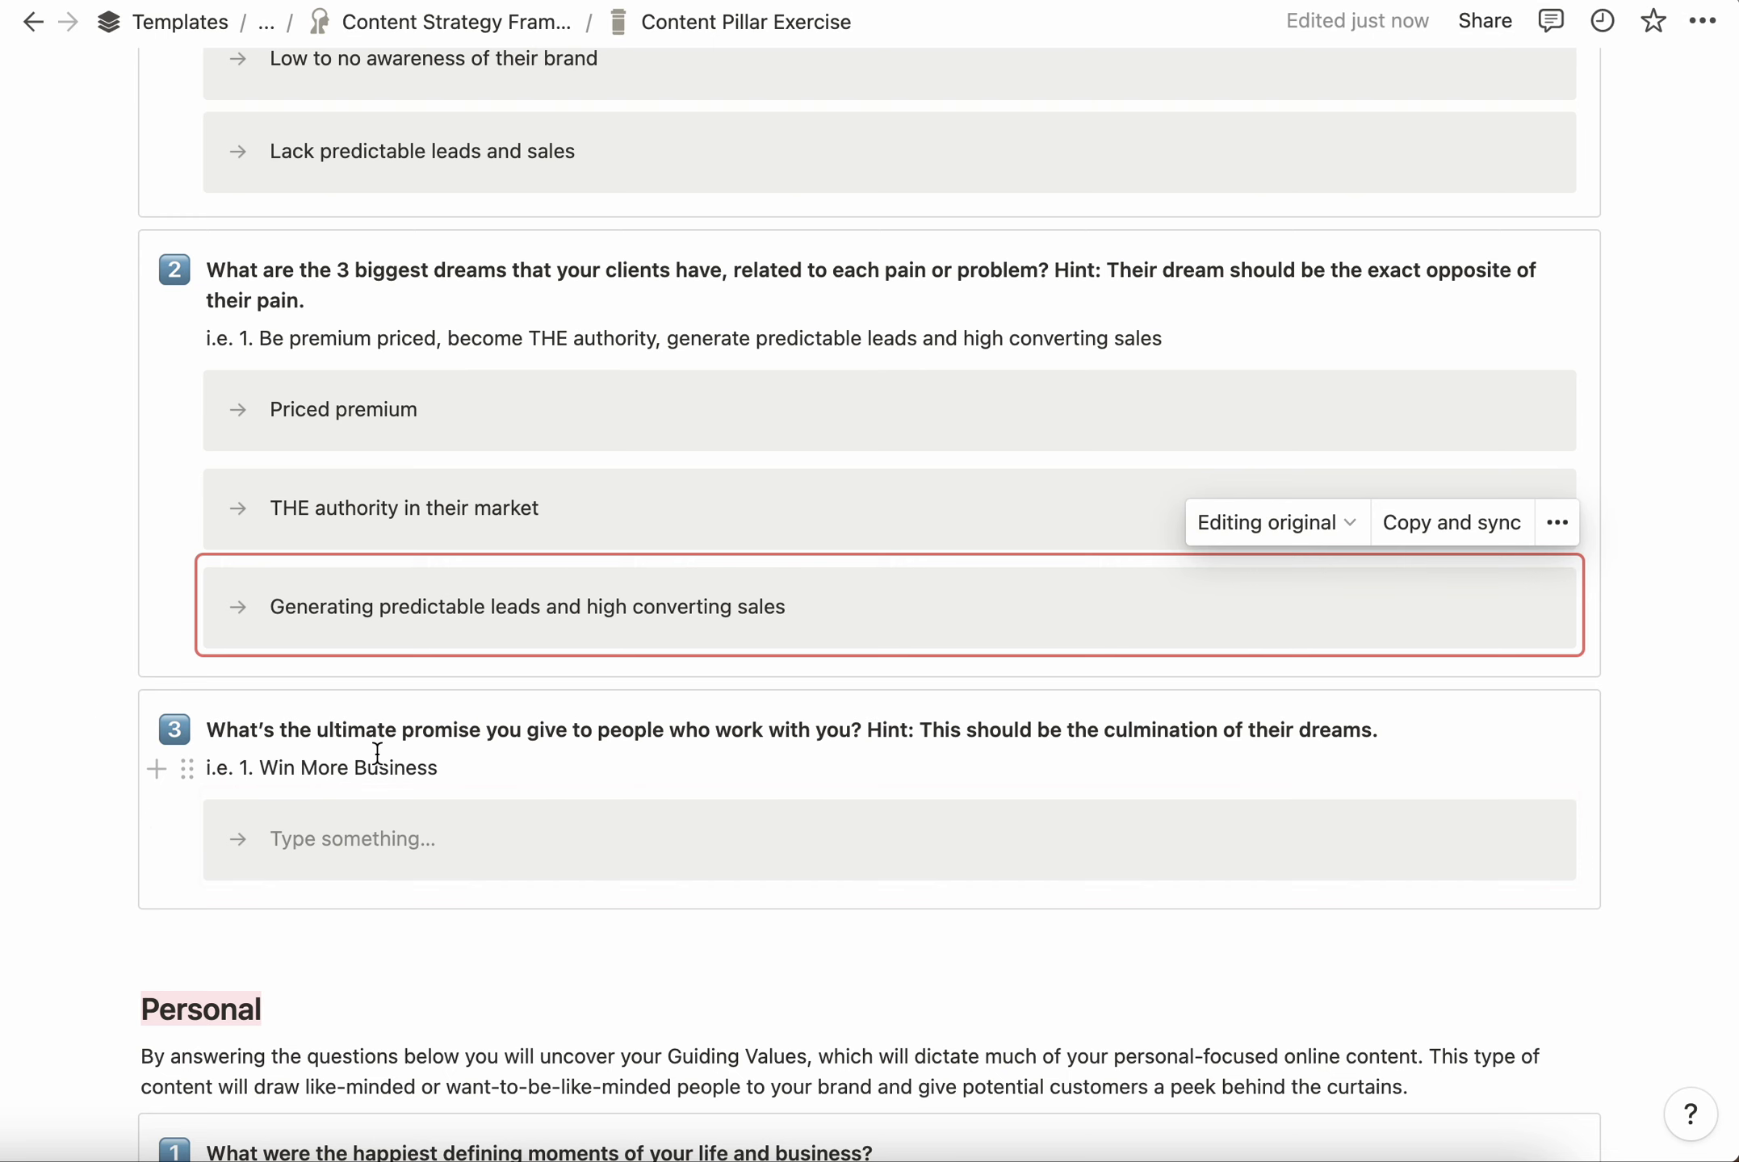
{"action": "scroll", "coordinate": [377, 753], "scroll_direction": "up", "scroll_amount": 1}
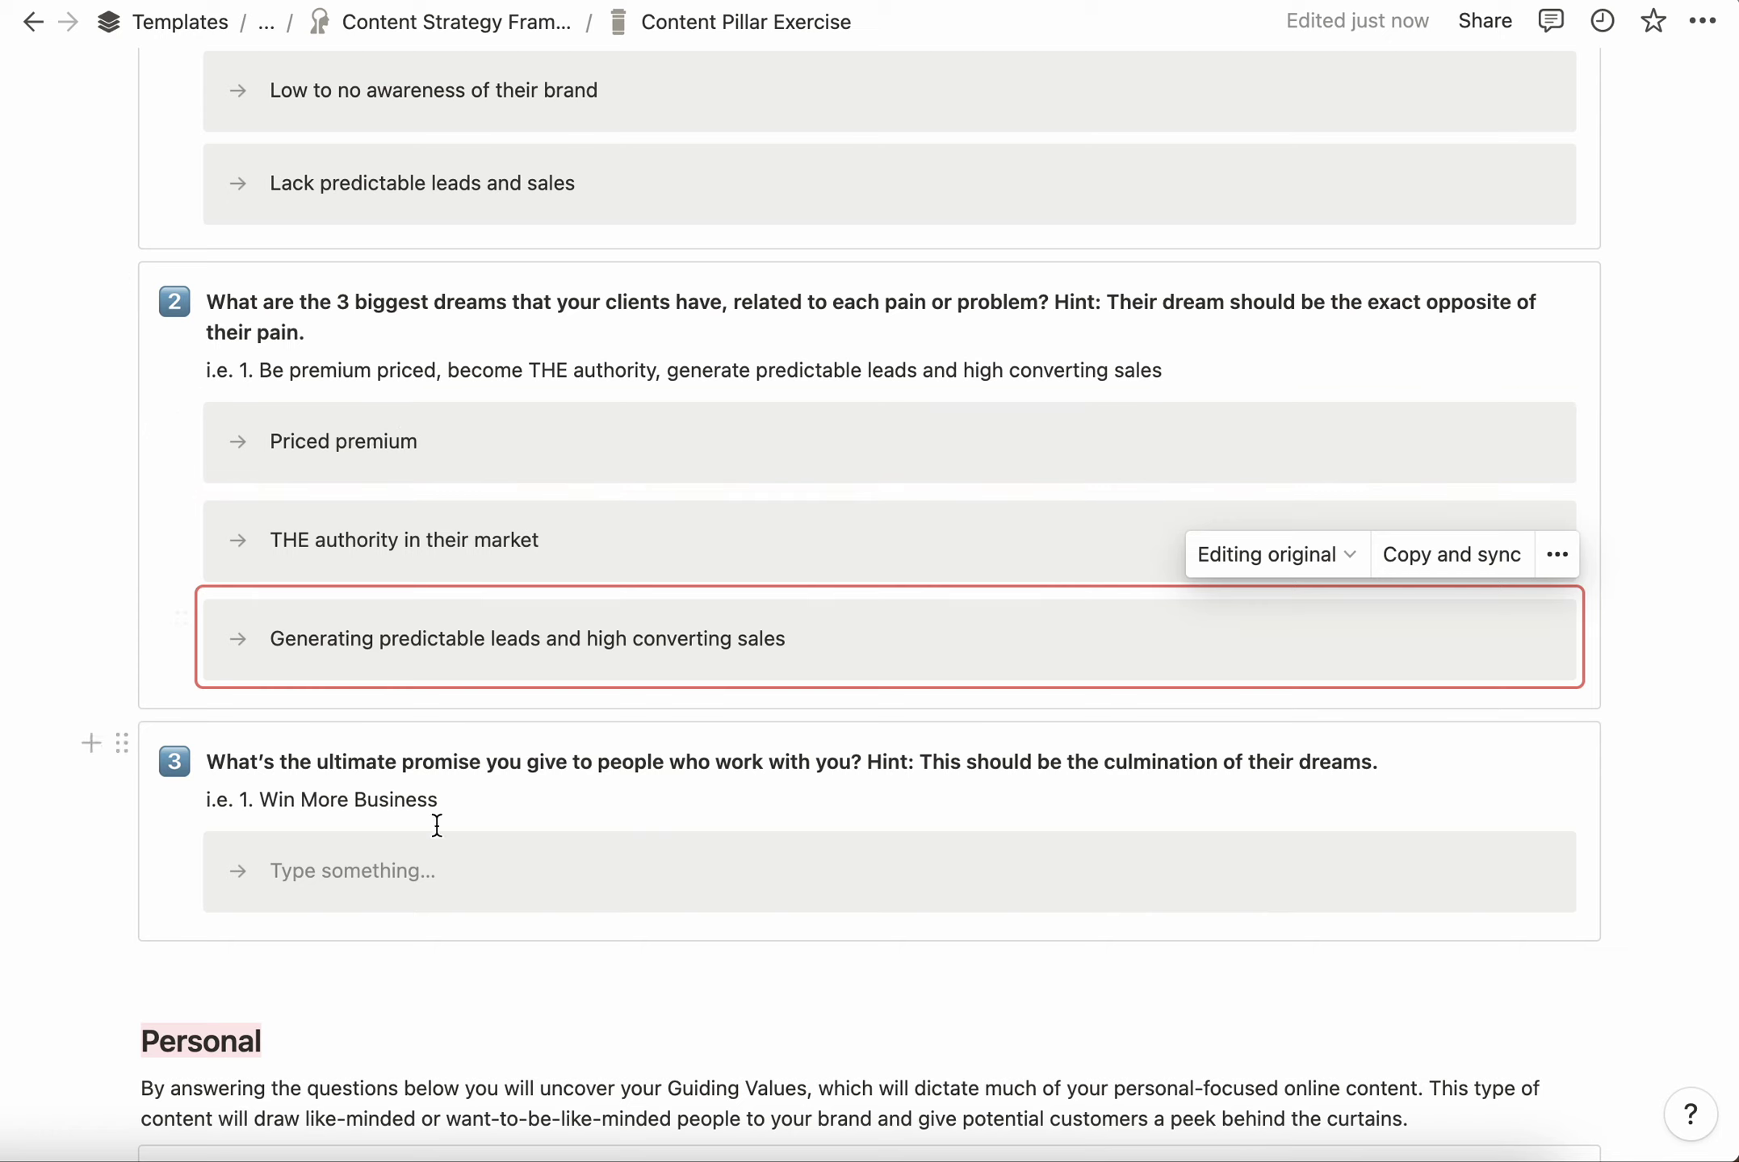
{"action": "left_click", "coordinate": [395, 871]}
{"action": "type", "text": "Win "}
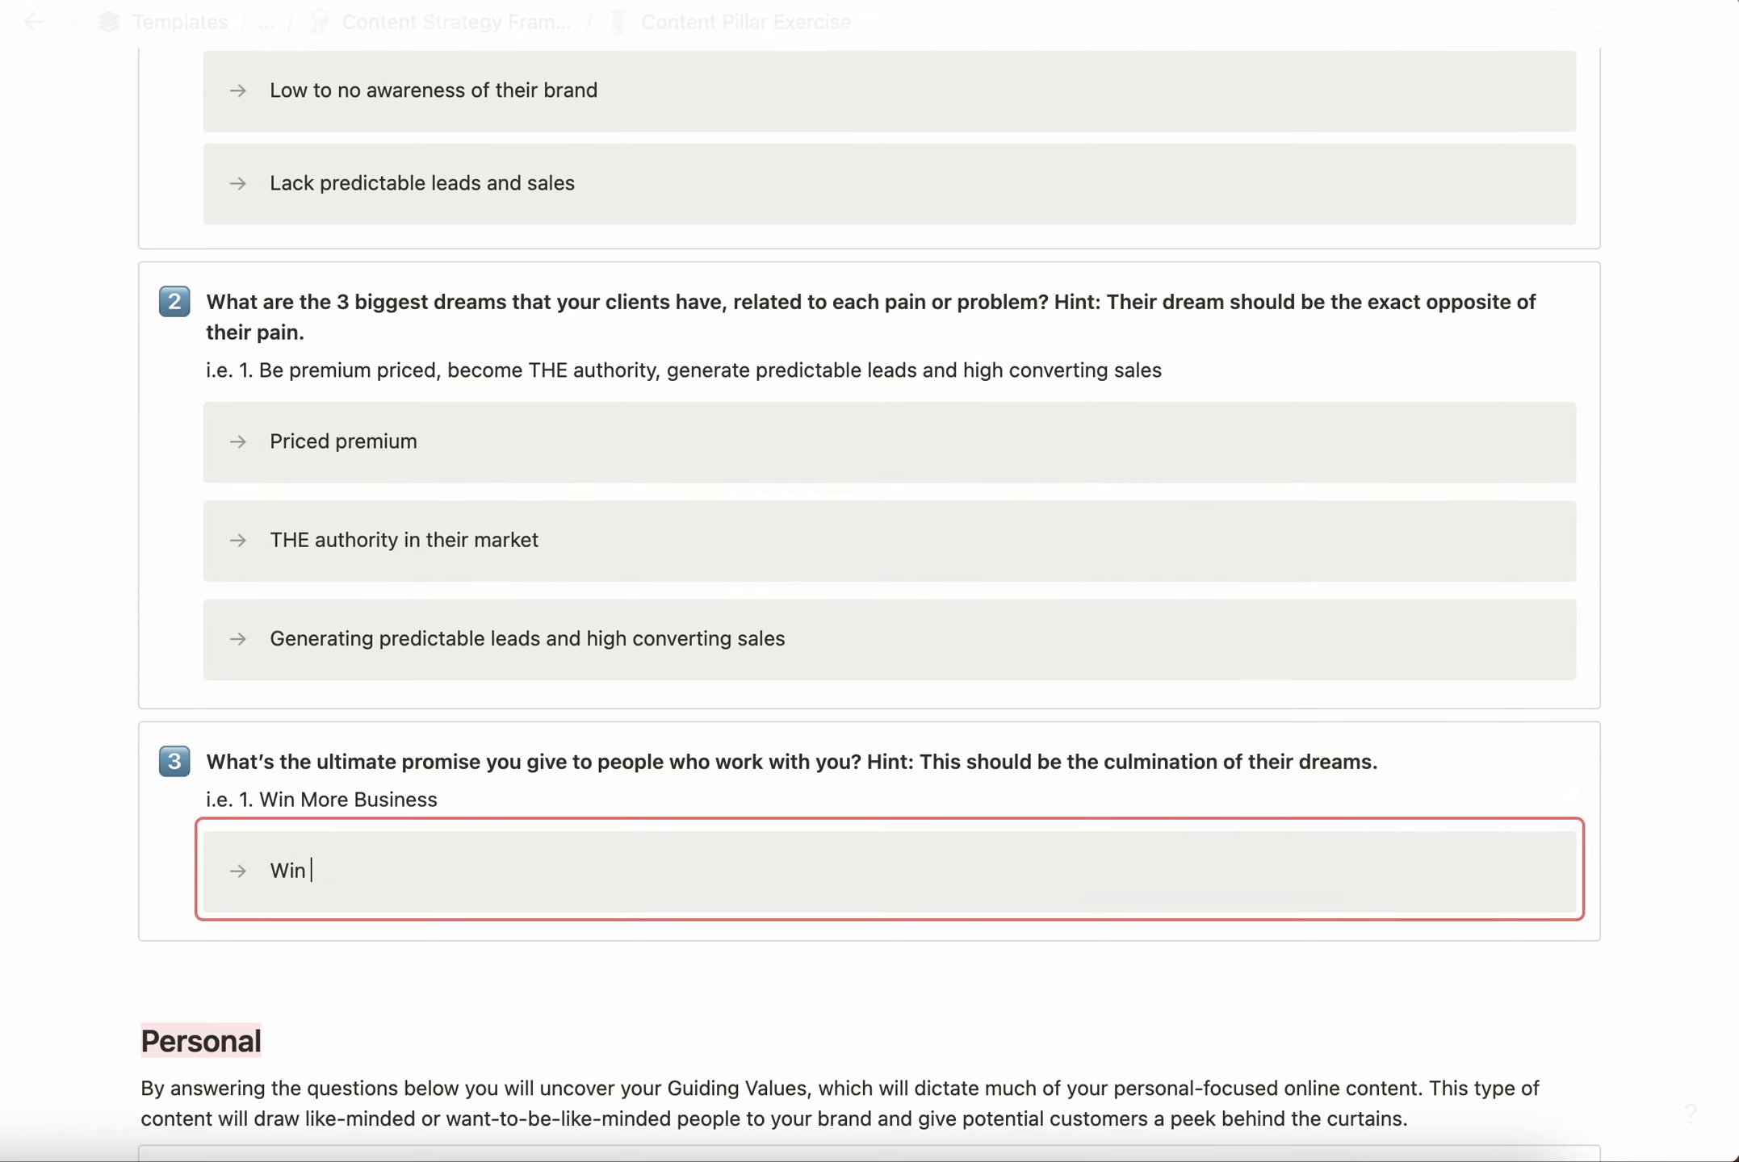
{"action": "type", "text": "More Business"}
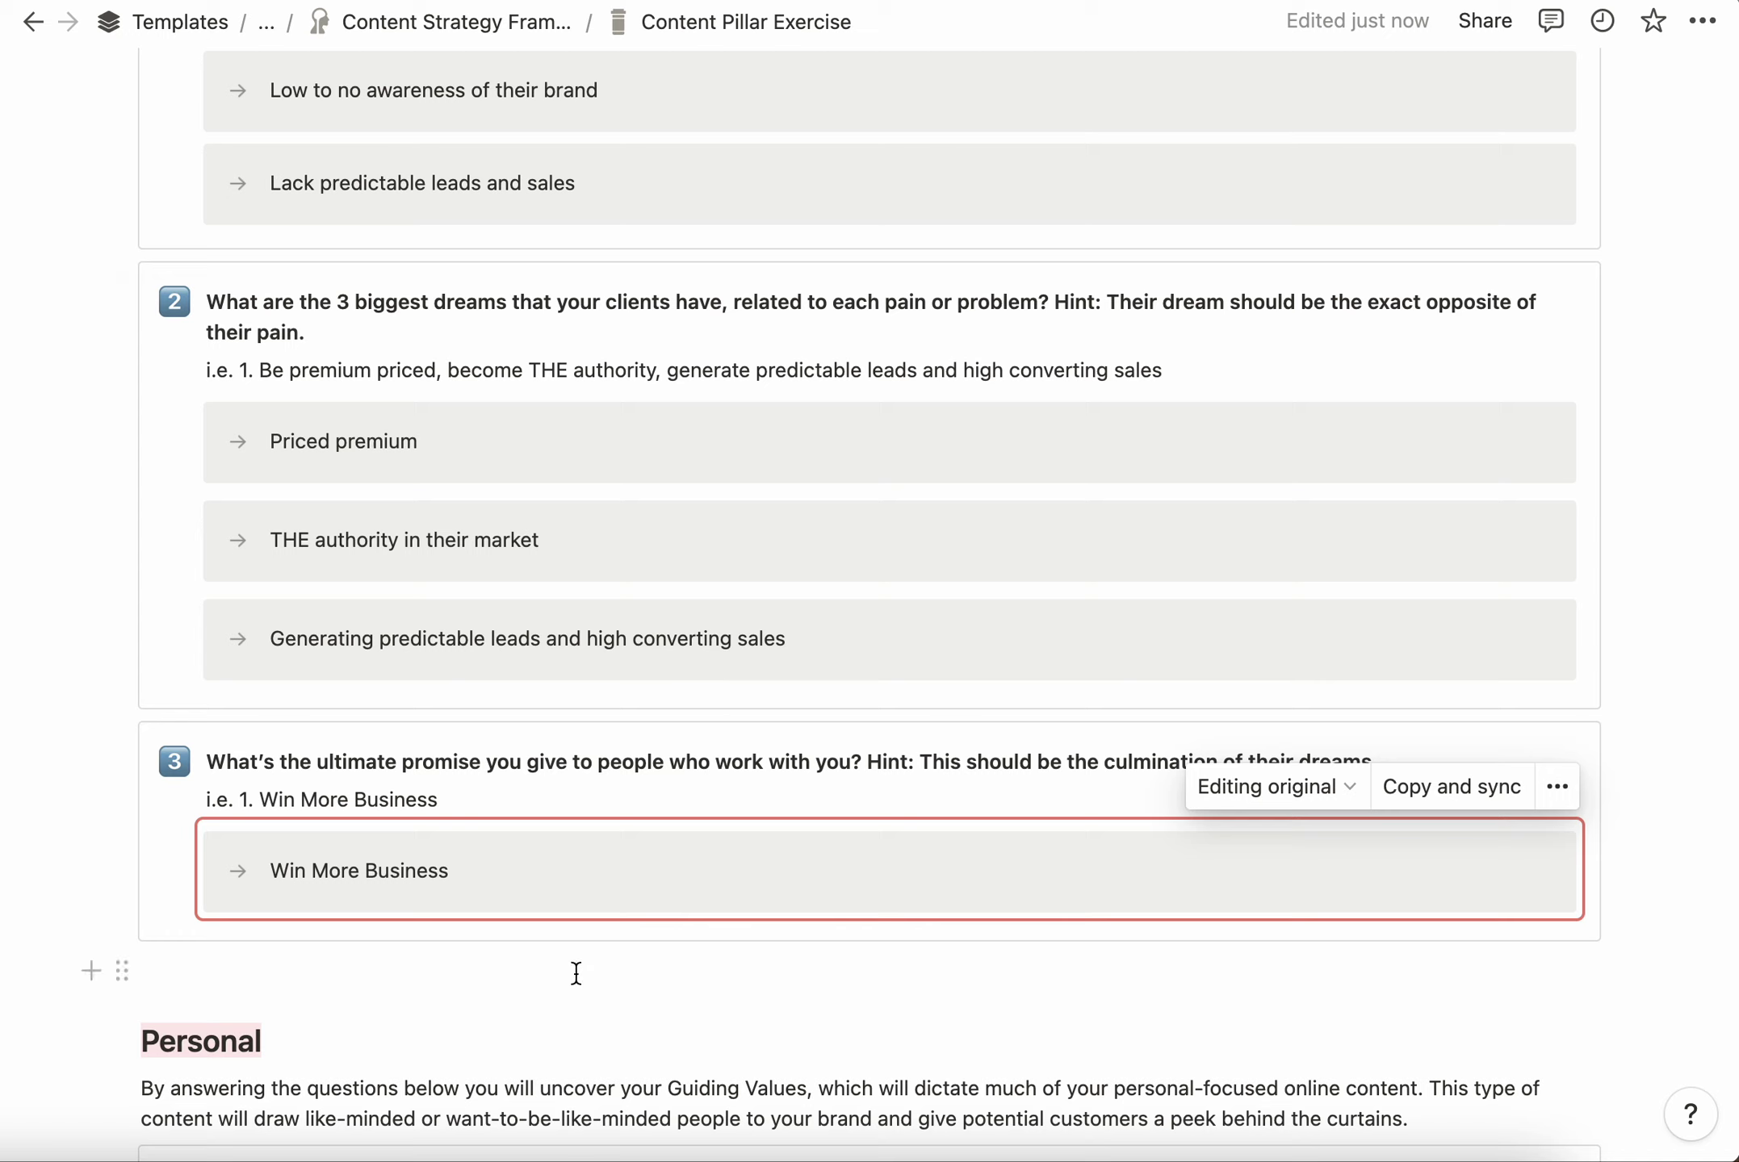
Step: Scroll to the Personal section and place the cursor in the happiest-defining-moments answer field
{"action": "scroll", "coordinate": [576, 973], "scroll_direction": "down", "scroll_amount": 7}
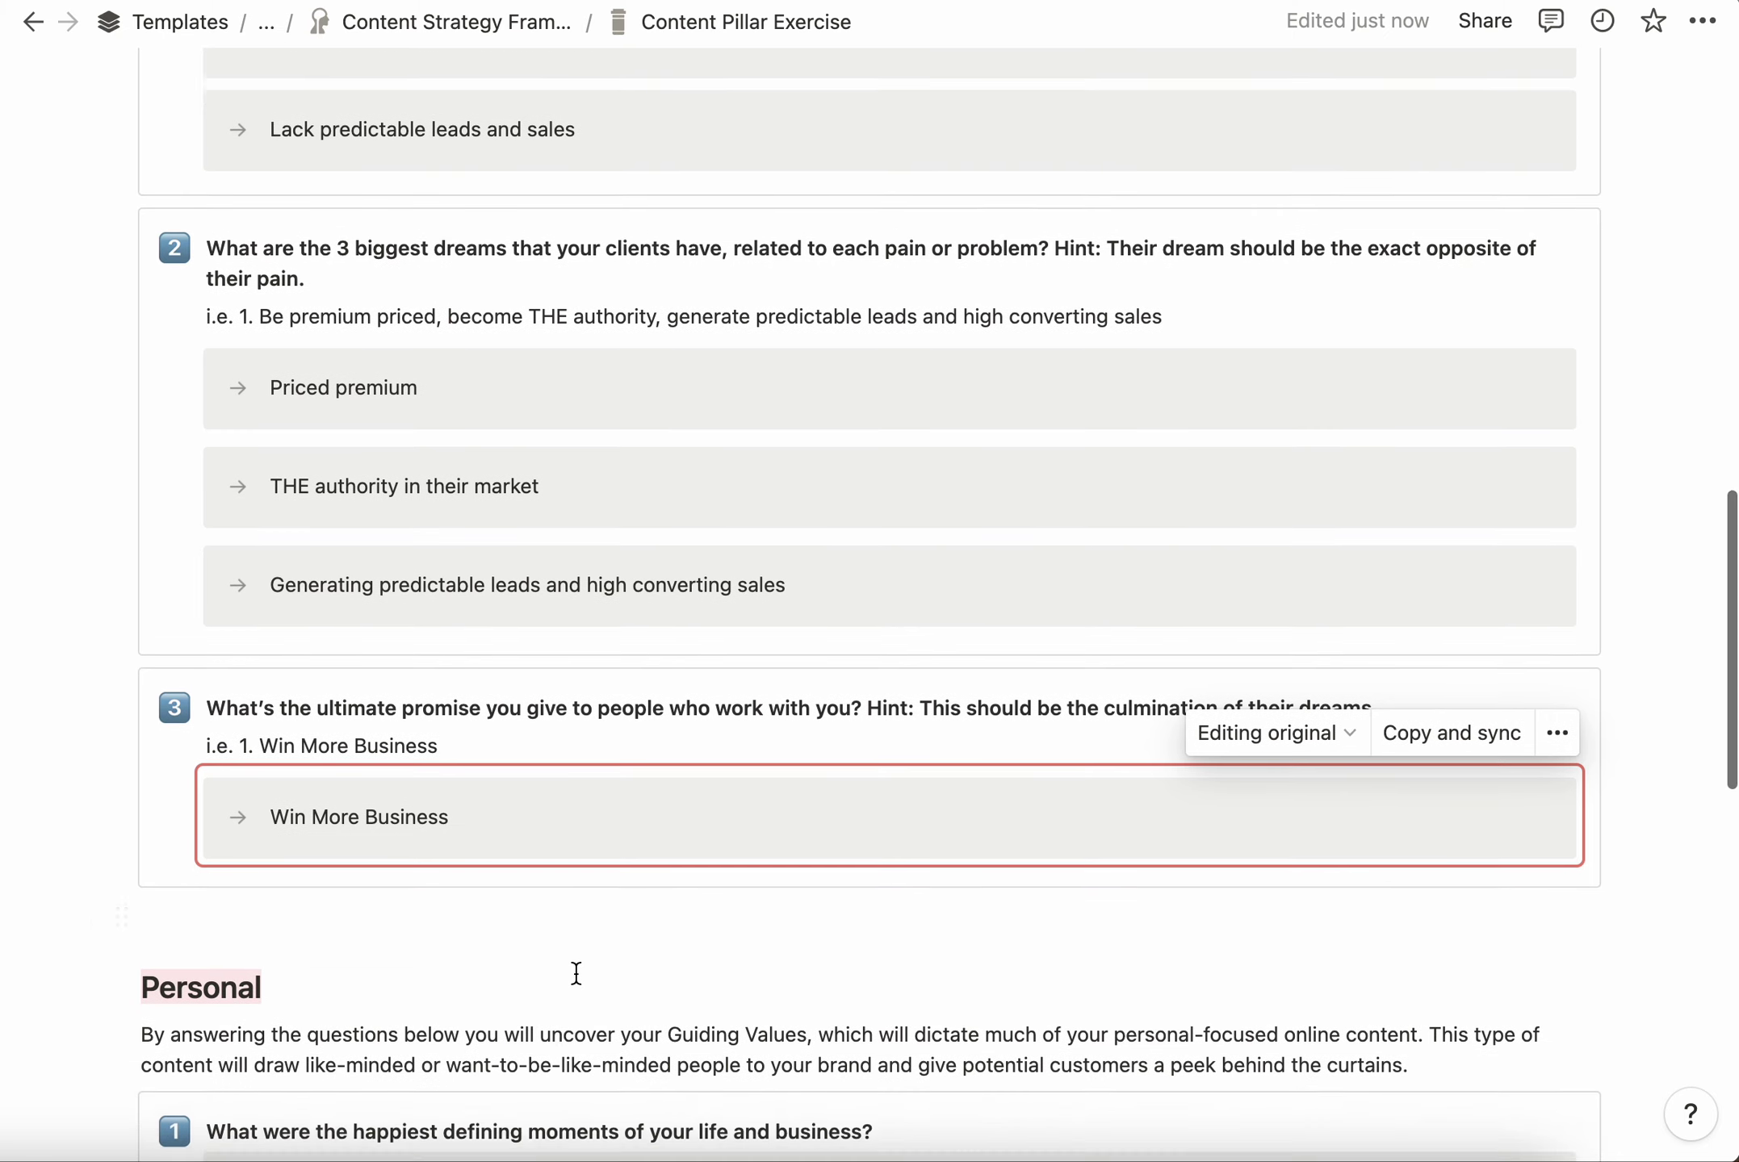
{"action": "scroll", "coordinate": [575, 974], "scroll_direction": "down", "scroll_amount": 4}
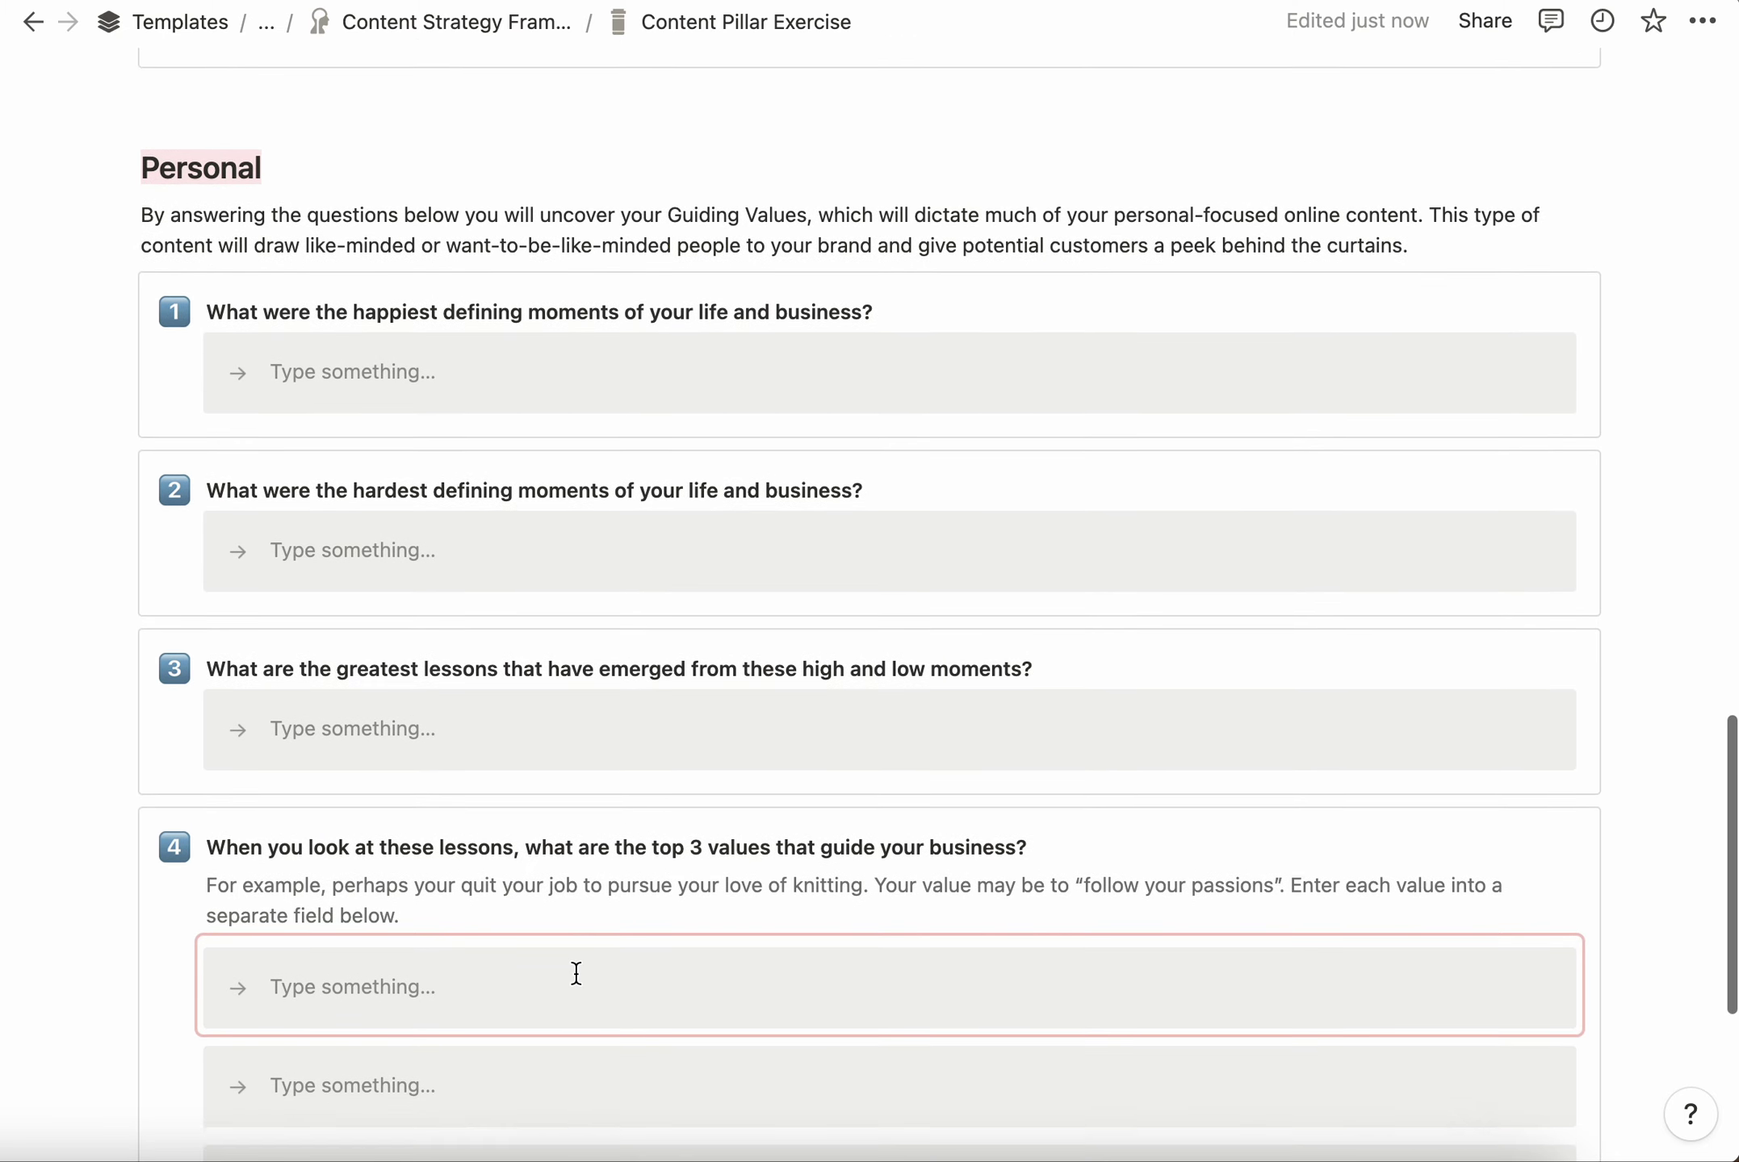
{"action": "left_click", "coordinate": [439, 368]}
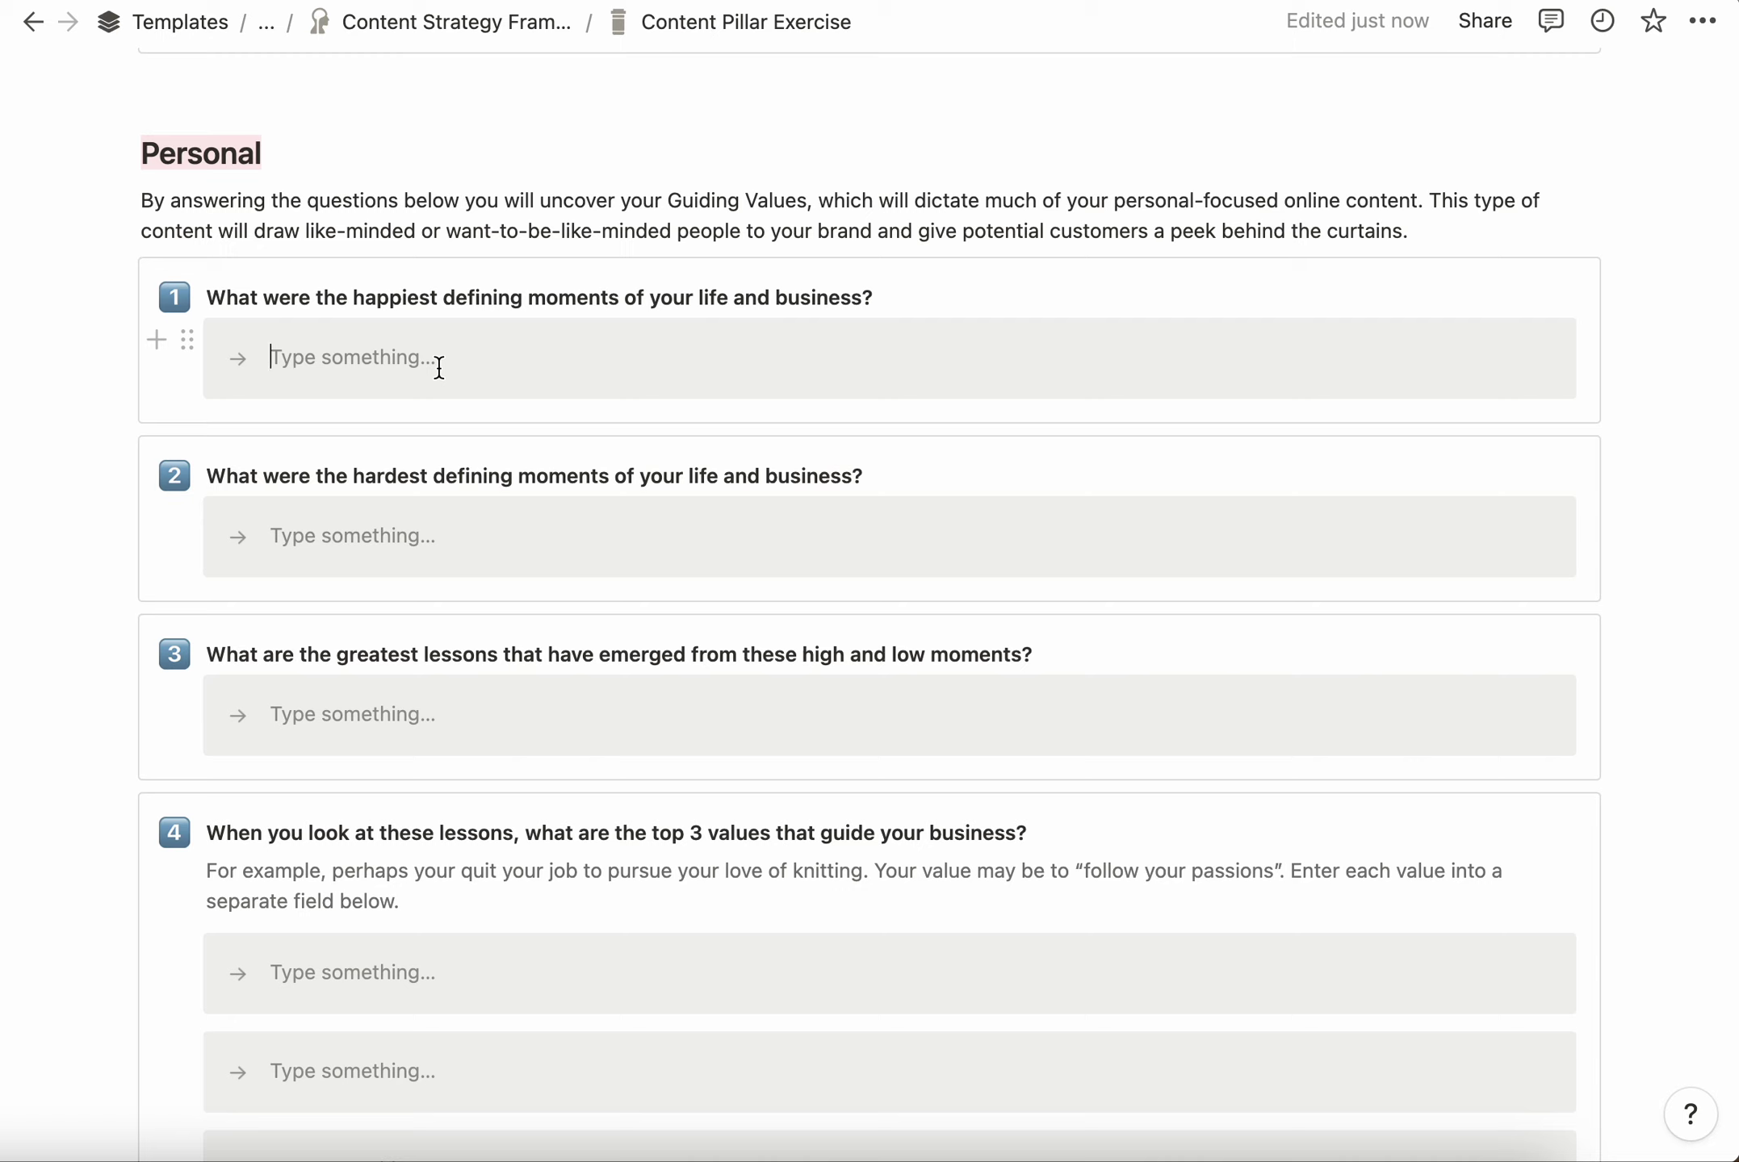
{"action": "left_click", "coordinate": [355, 536]}
{"action": "left_click", "coordinate": [294, 722]}
{"action": "scroll", "coordinate": [295, 724], "scroll_direction": "down", "scroll_amount": 3}
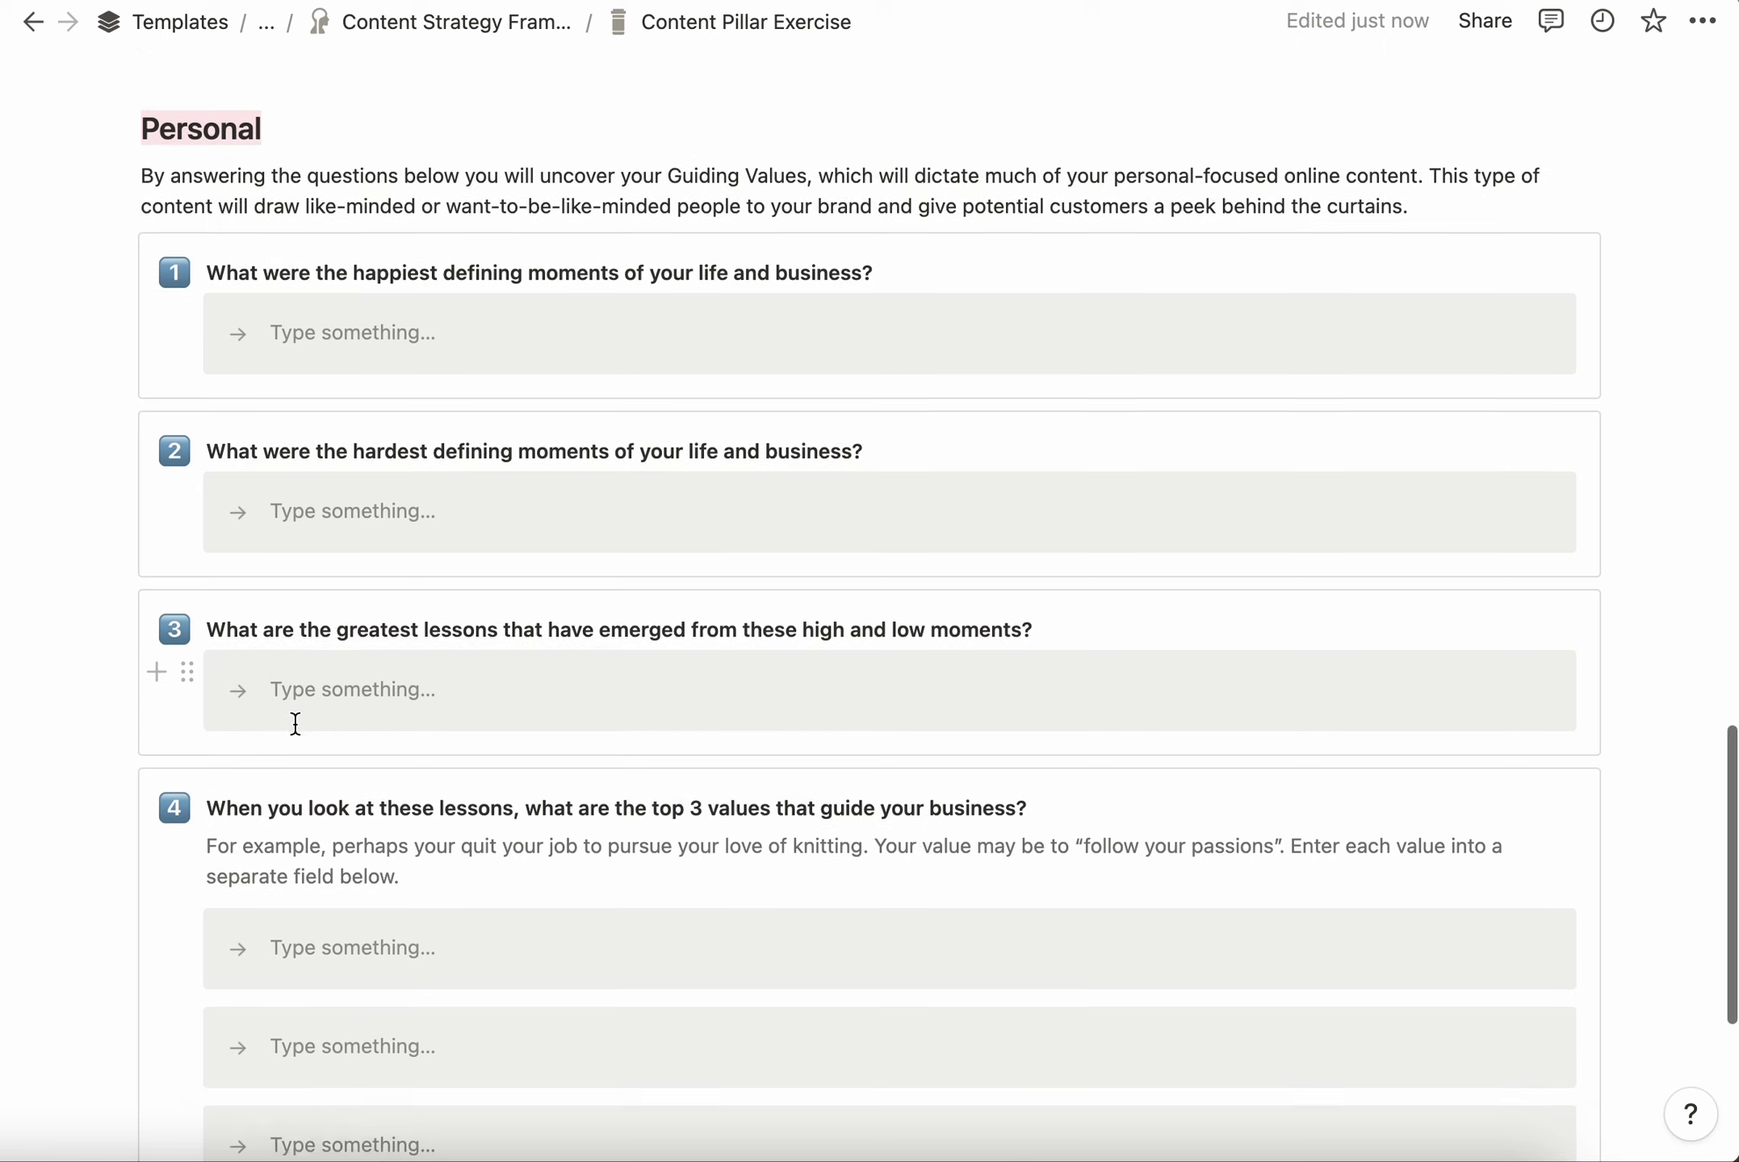